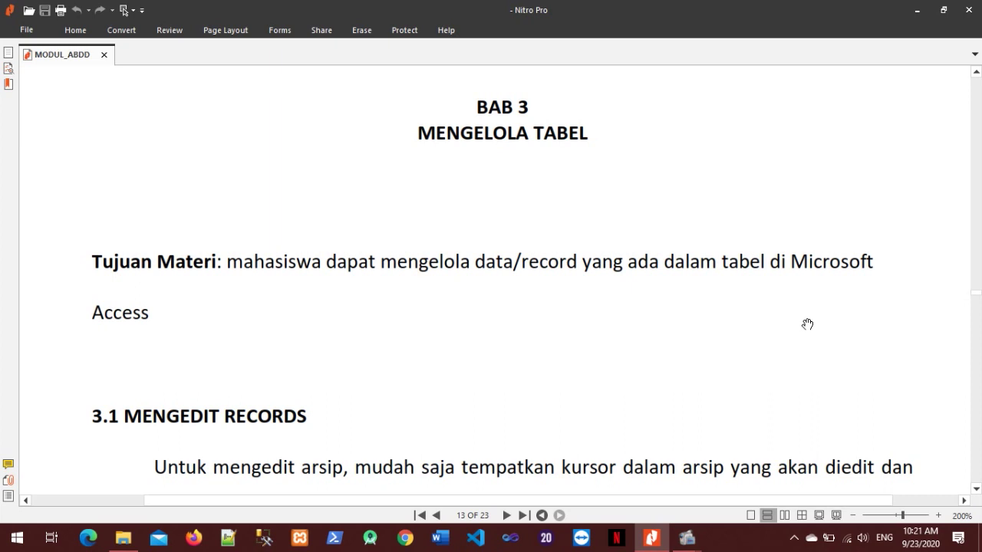
Scroll the MODUL_ABDD PDF down to heading 3.1 MENGEDIT RECORDS.
scroll(807, 324, down, 3)
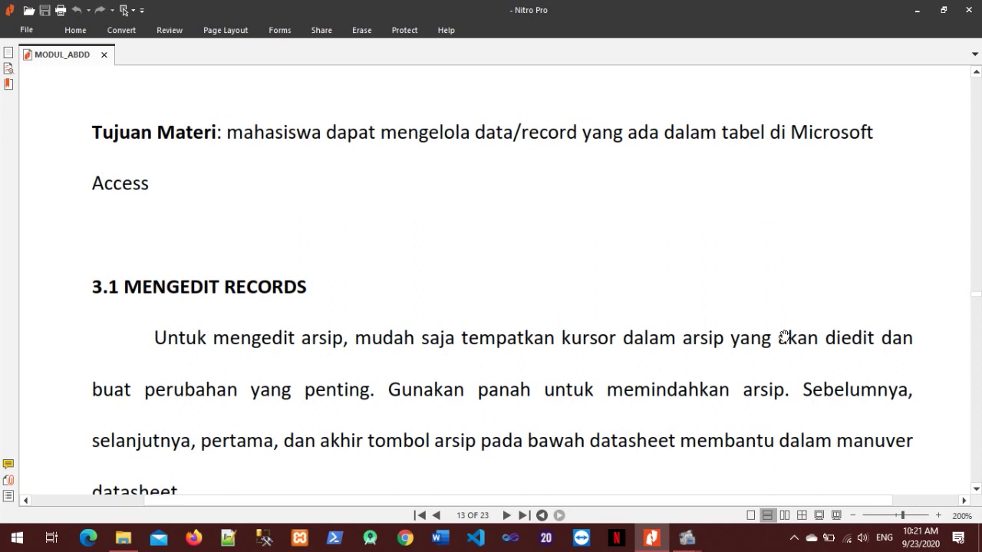
scroll(769, 320, down, 3)
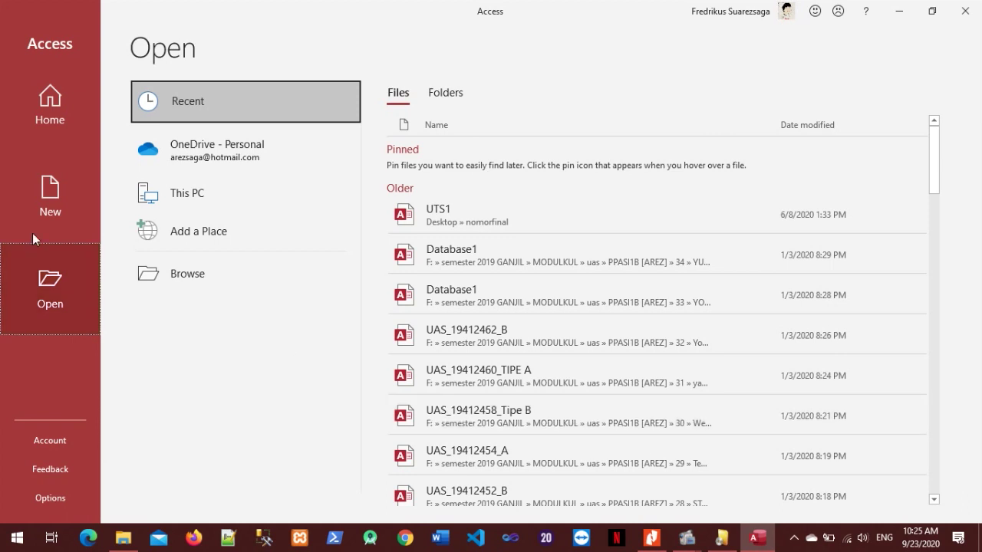
Browse to db_mahasiswa_1, enable its content, and open tbl_mahasiswa's two student records.
click(50, 105)
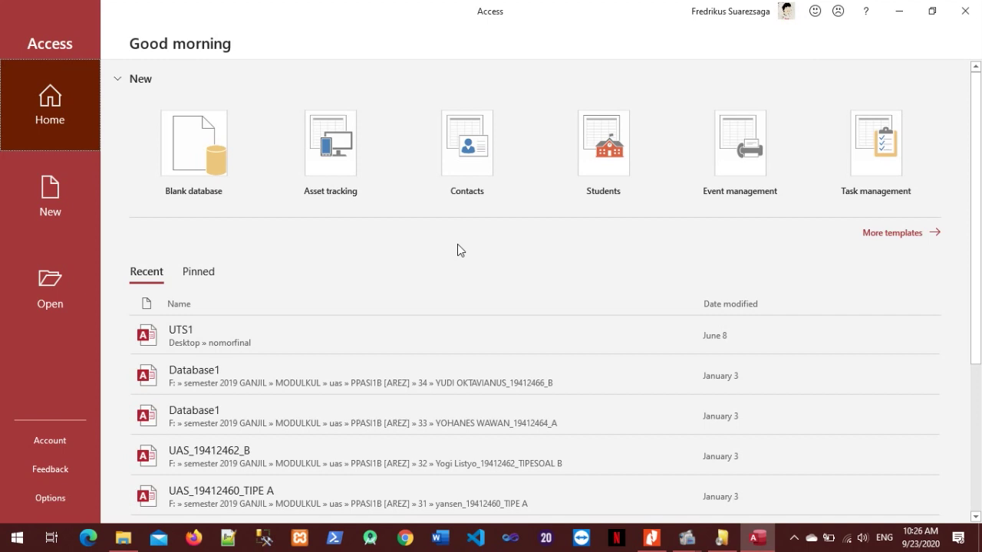
key(ctrl+o)
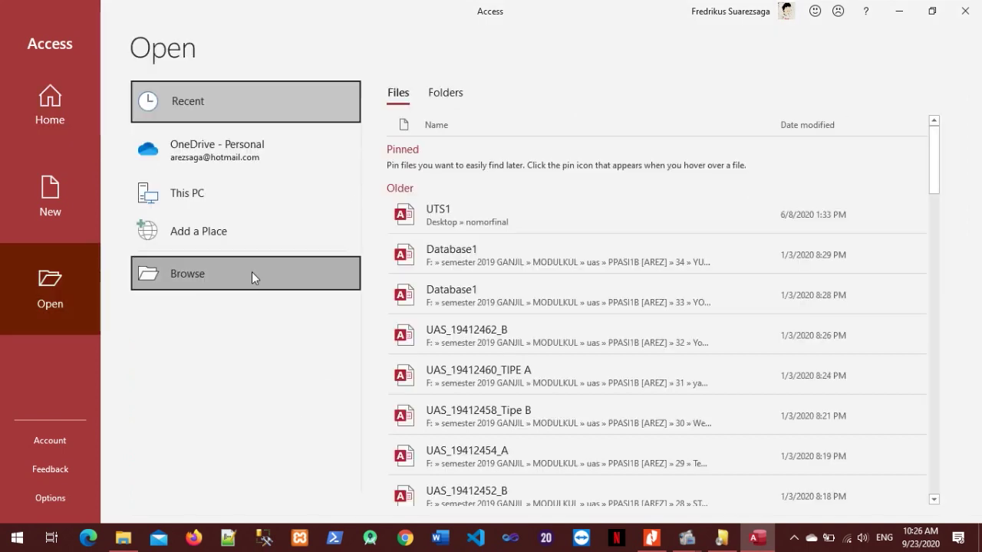
click(251, 271)
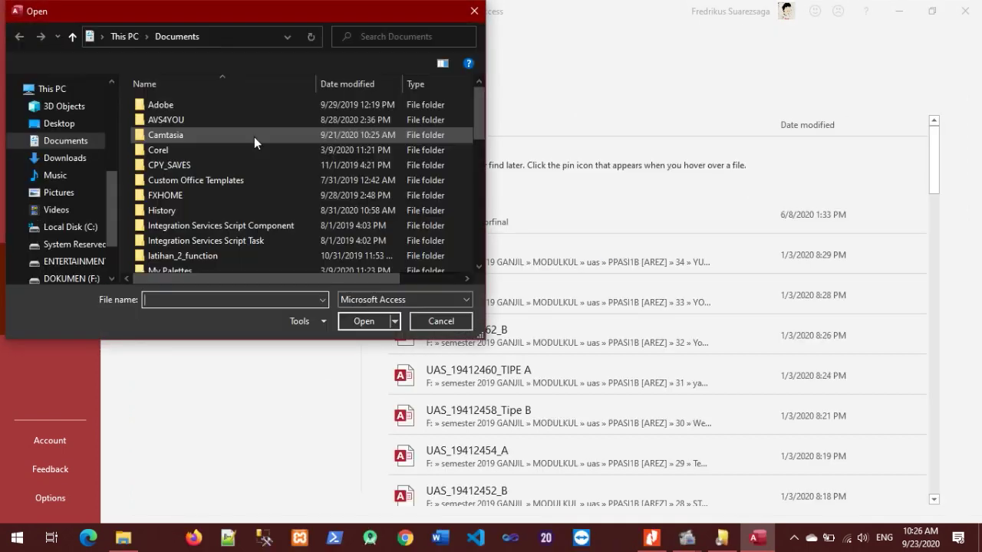
scroll(209, 227, down, 1)
scroll(209, 226, down, 9)
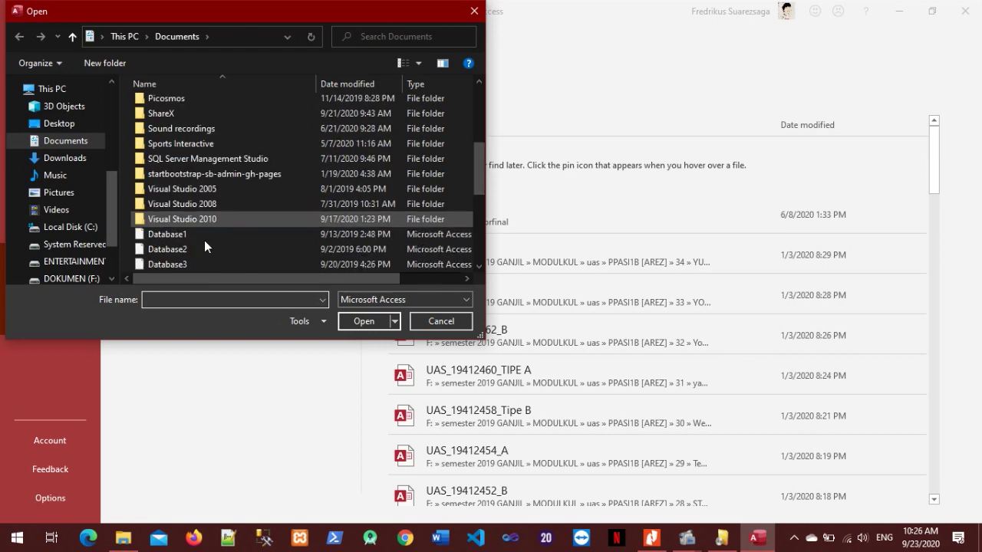
scroll(213, 155, up, 2)
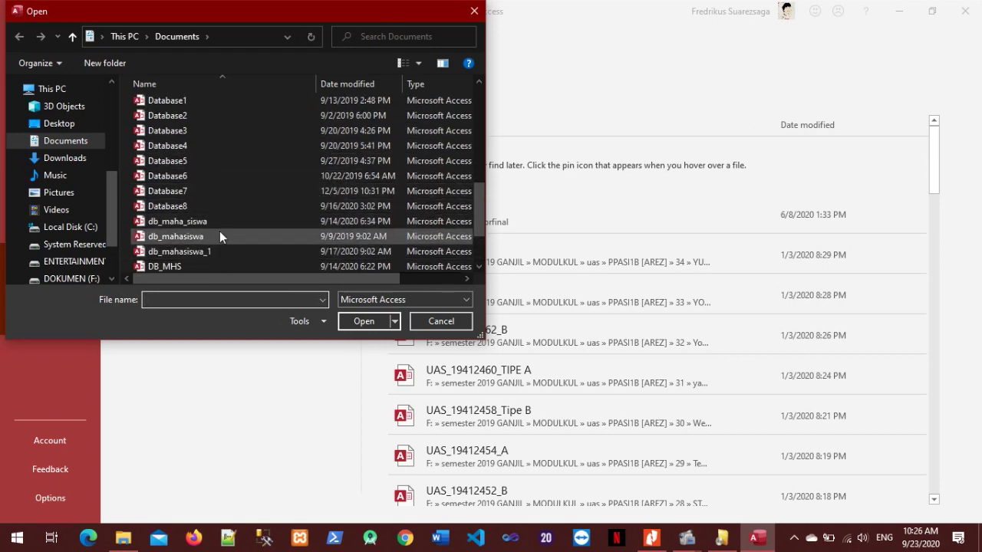
double_click(218, 251)
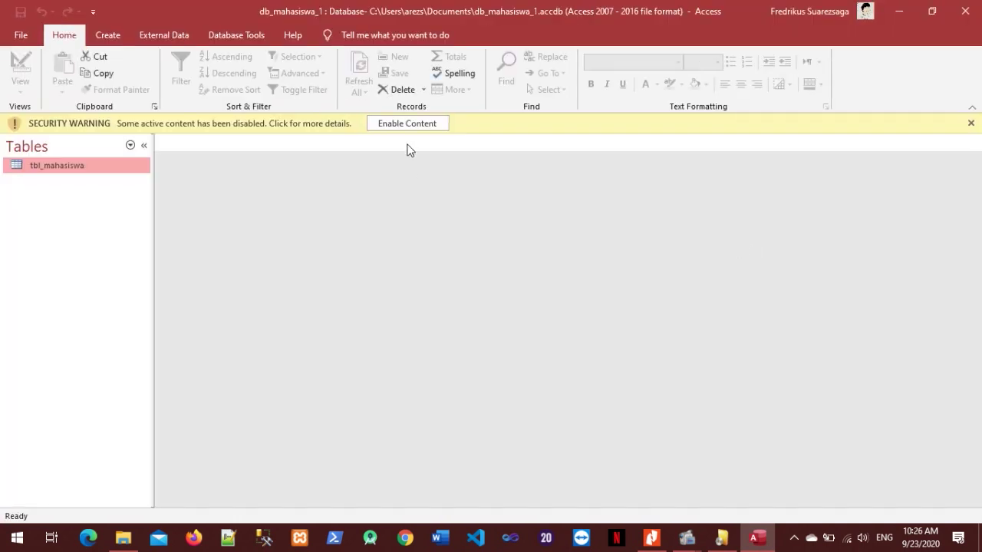
click(410, 129)
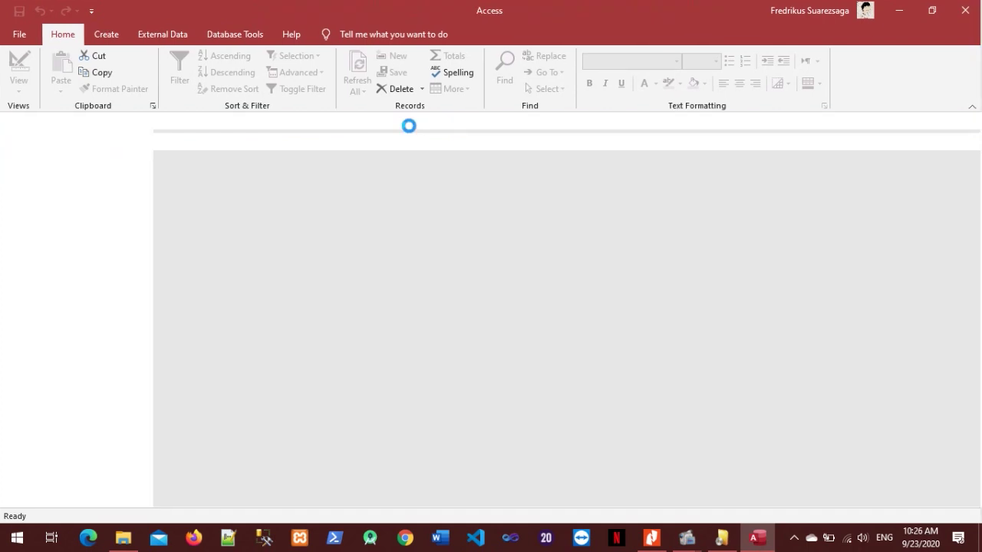
double_click(40, 146)
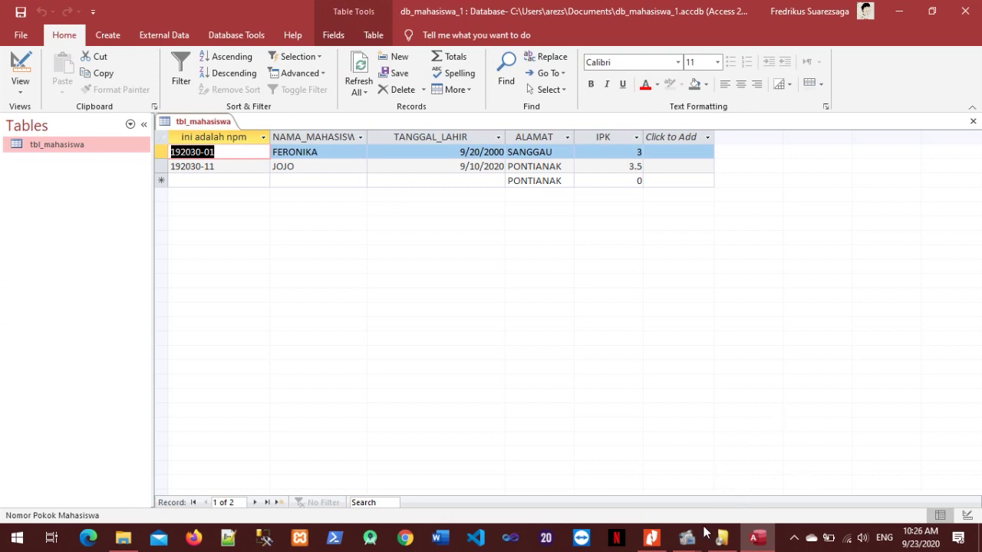
Check the PDF module, then step through the first record's name, birth date, address and IPK cells.
click(652, 537)
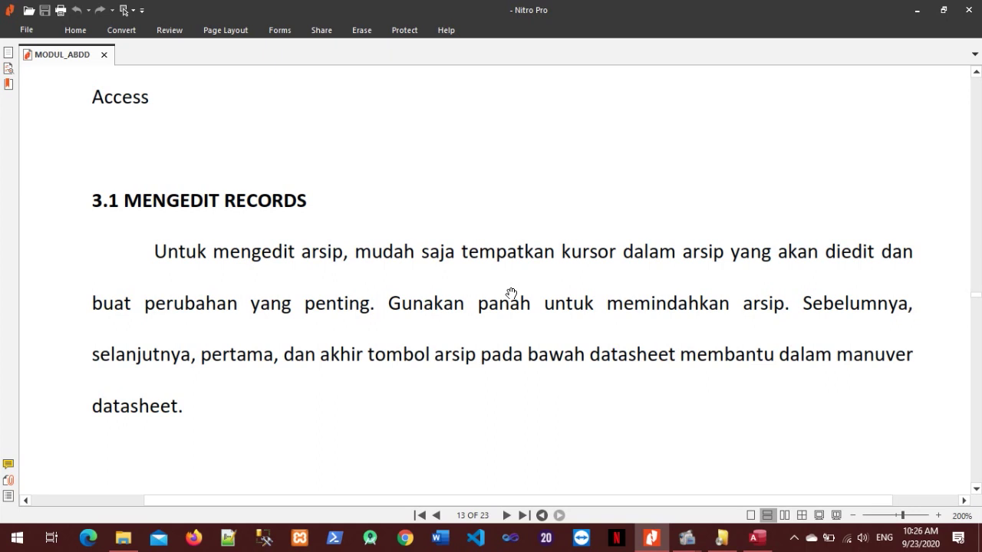
click(755, 540)
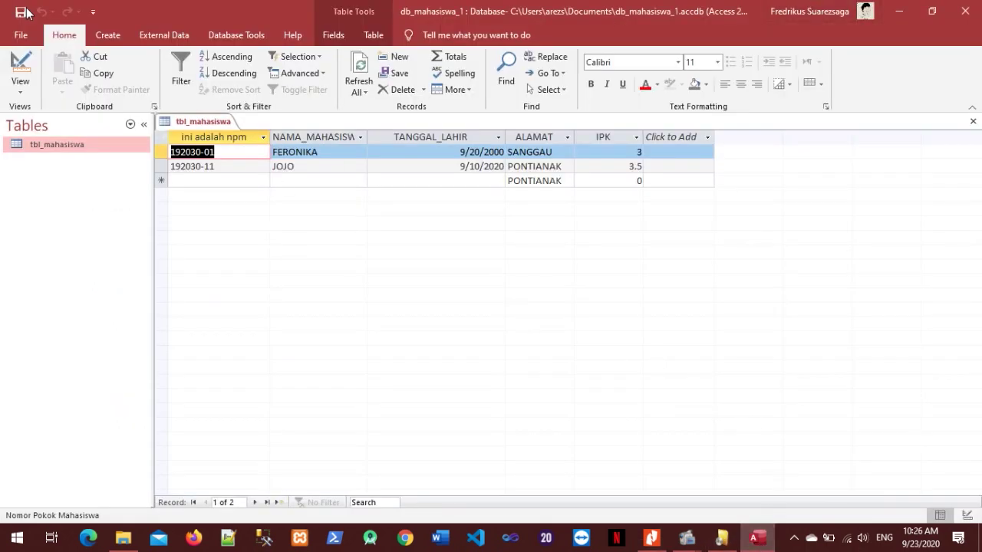
click(300, 151)
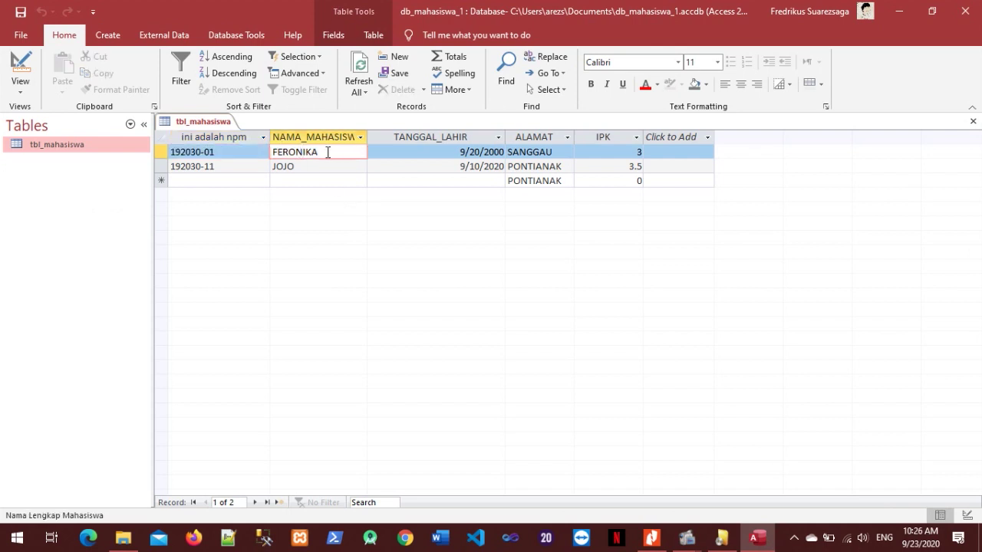
click(393, 151)
click(569, 152)
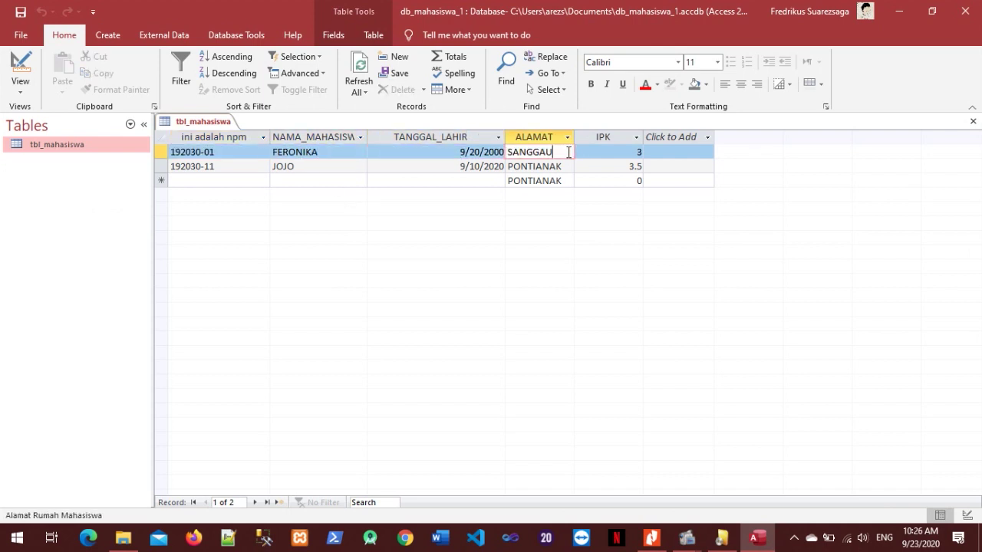
click(636, 151)
double_click(338, 151)
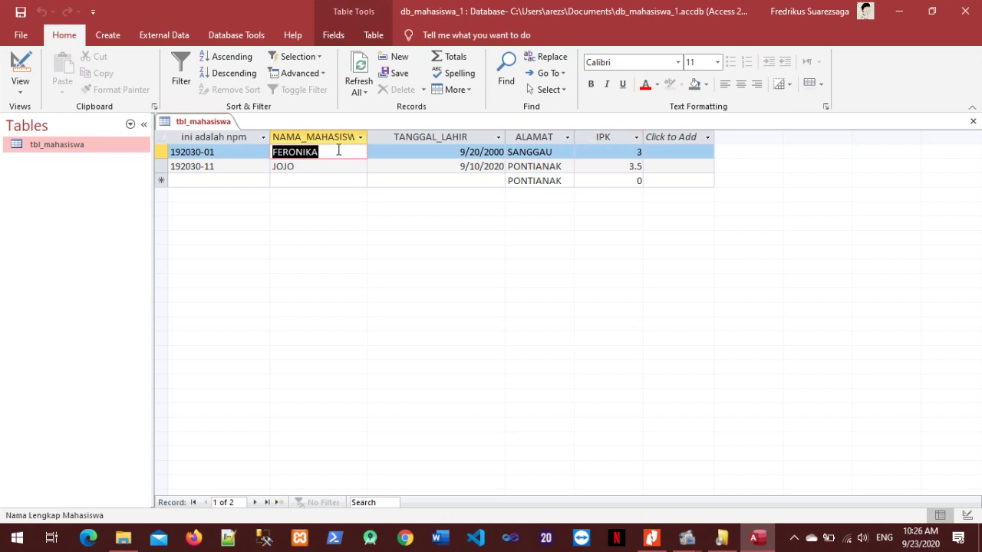
click(337, 150)
key(BackSpace)
key(BackSpace)
key(BackSpace)
key(BackSpace)
key(BackSpace)
key(BackSpace)
key(BackSpace)
key(BackSpace)
key(Caps_Lock)
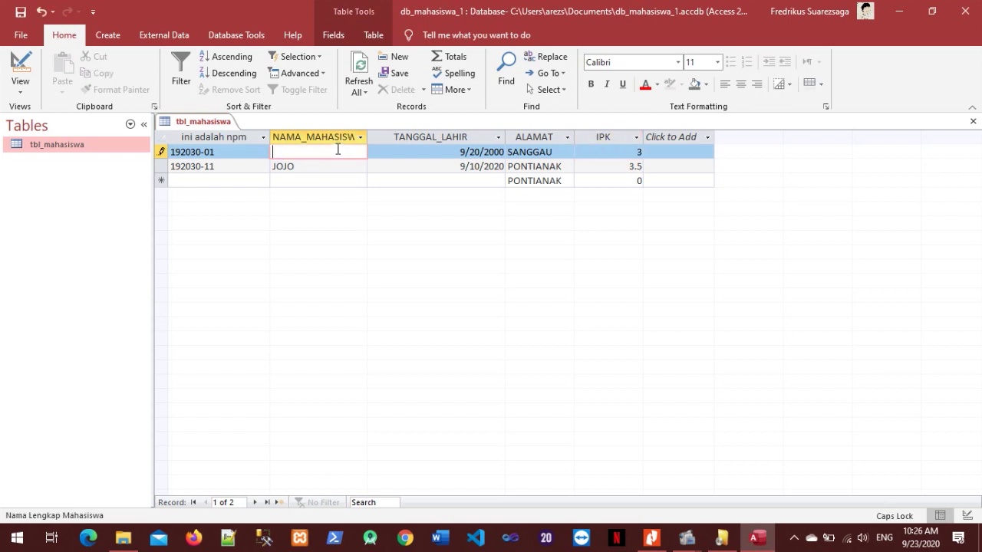
text(V)
key(Caps_Lock)
key(Caps_Lock)
text(ERONIKA S.)
key(Tab)
key(ctrl+s)
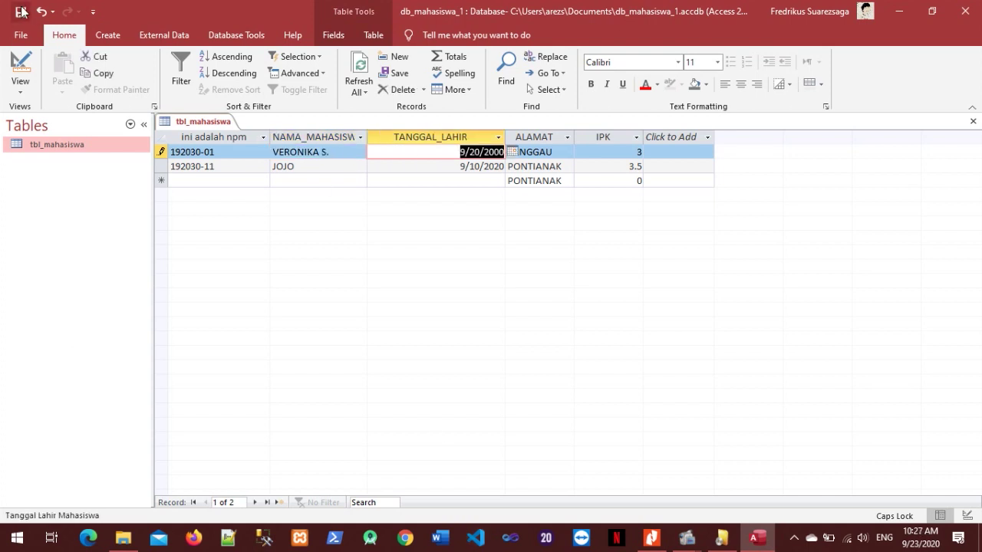
Scroll the PDF module down toward section 3.2 MENGHAPUS RECORDS.
click(651, 537)
scroll(651, 246, down, 5)
scroll(648, 266, down, 1)
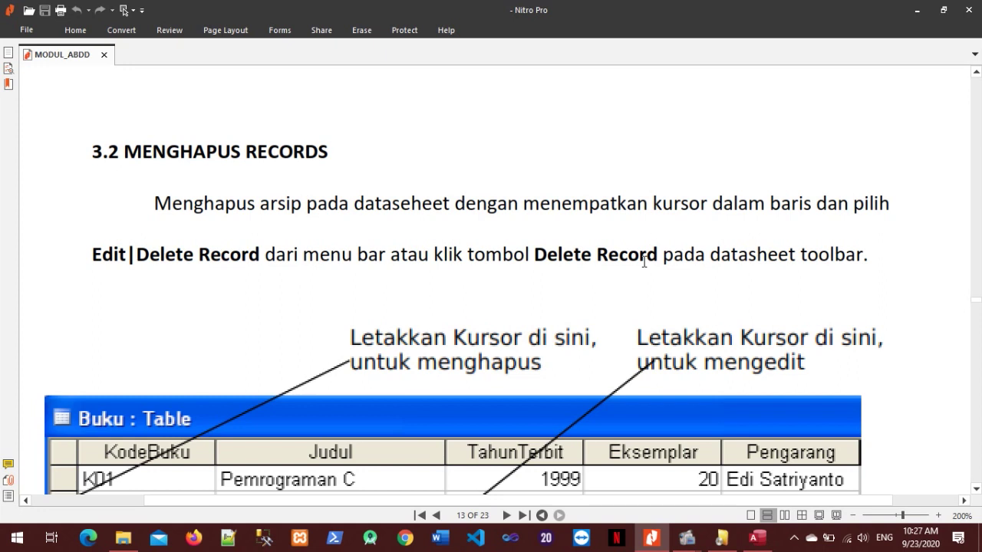
Read section 3.2's Buku table example, then return to the tbl_mahasiswa datasheet.
scroll(648, 265, down, 5)
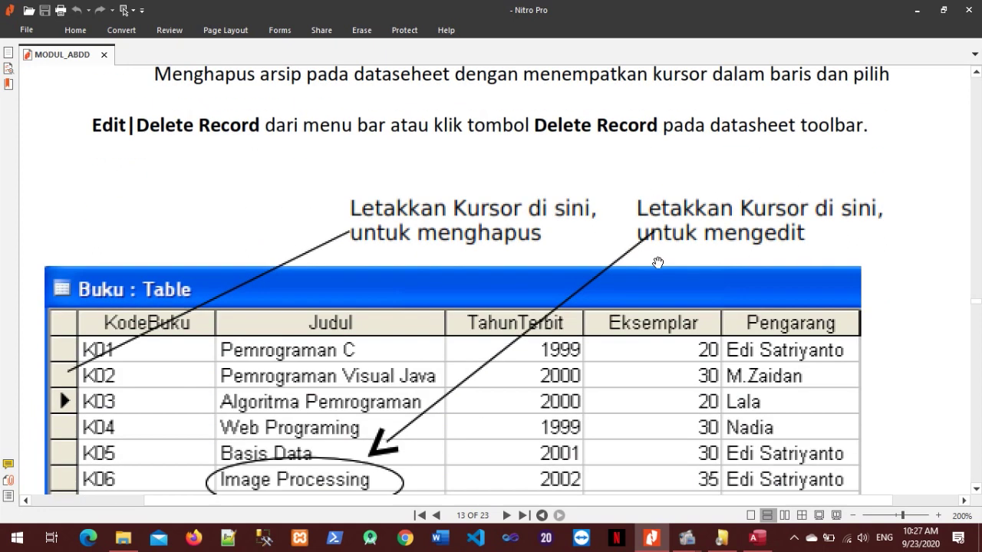
scroll(652, 264, up, 6)
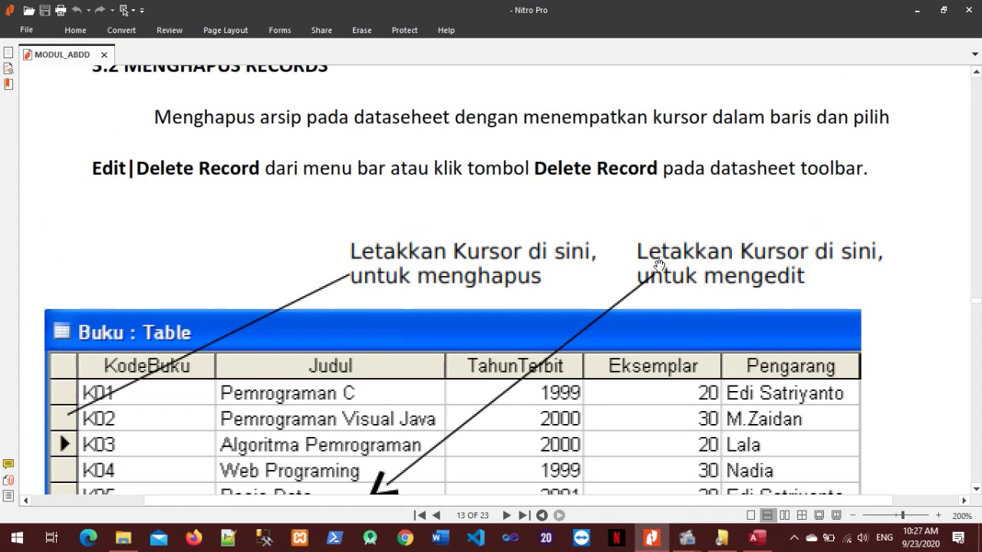
click(757, 538)
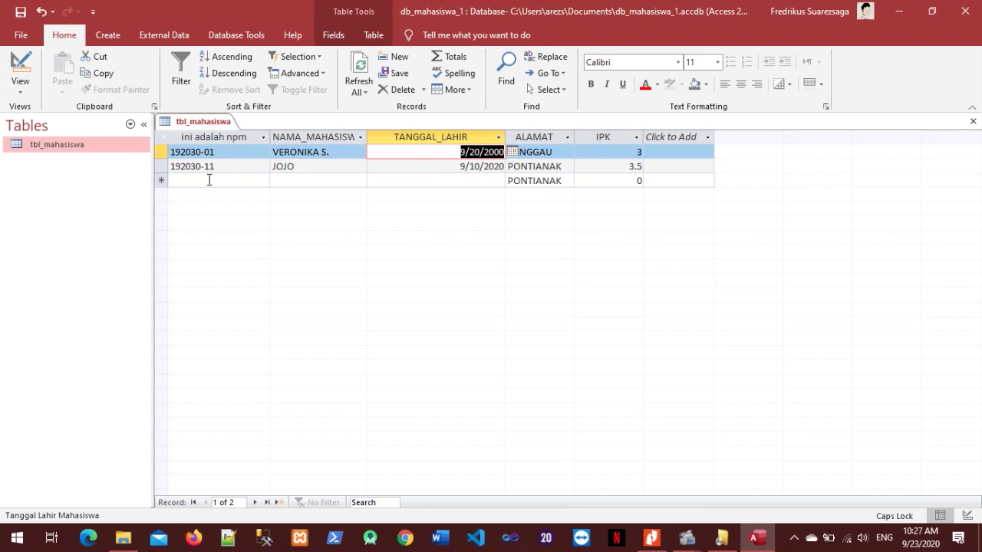
Delete JOJO's record 192030-11, confirming on the second attempt, and save tbl_mahasiswa.
click(164, 167)
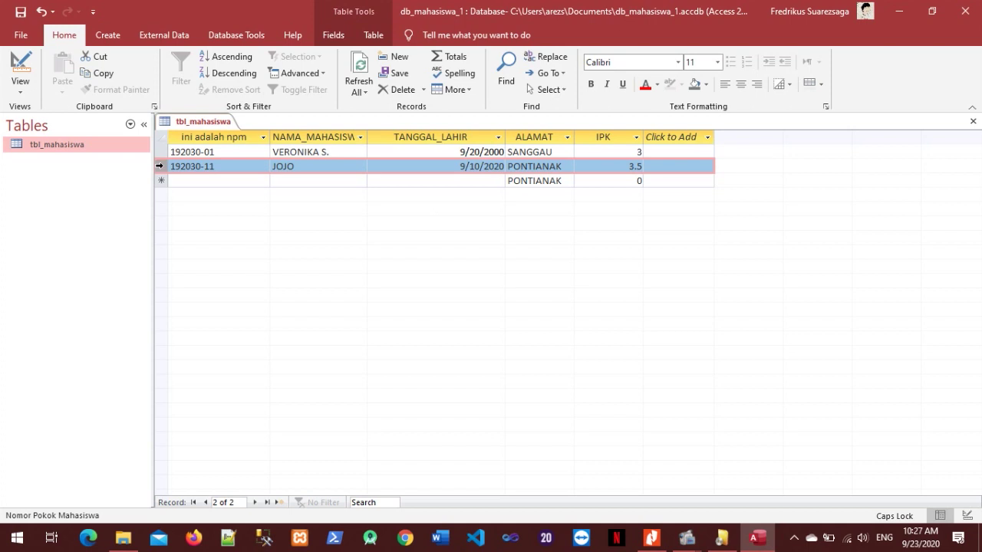
right_click(269, 168)
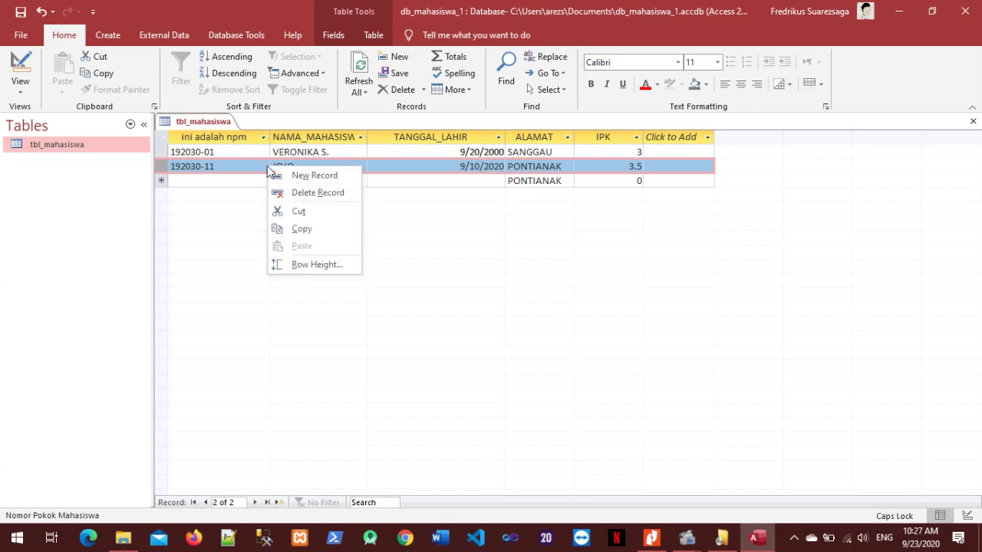
click(337, 197)
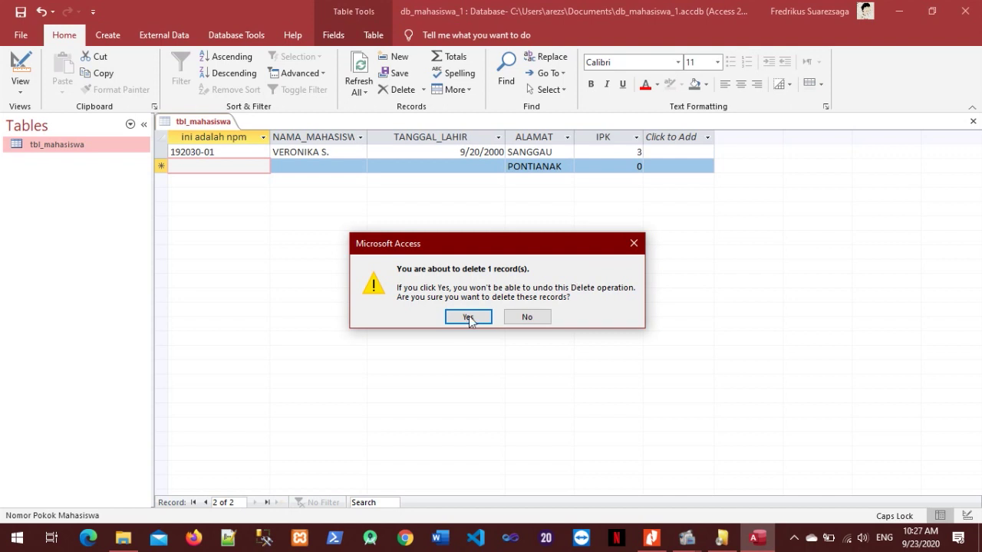
click(520, 317)
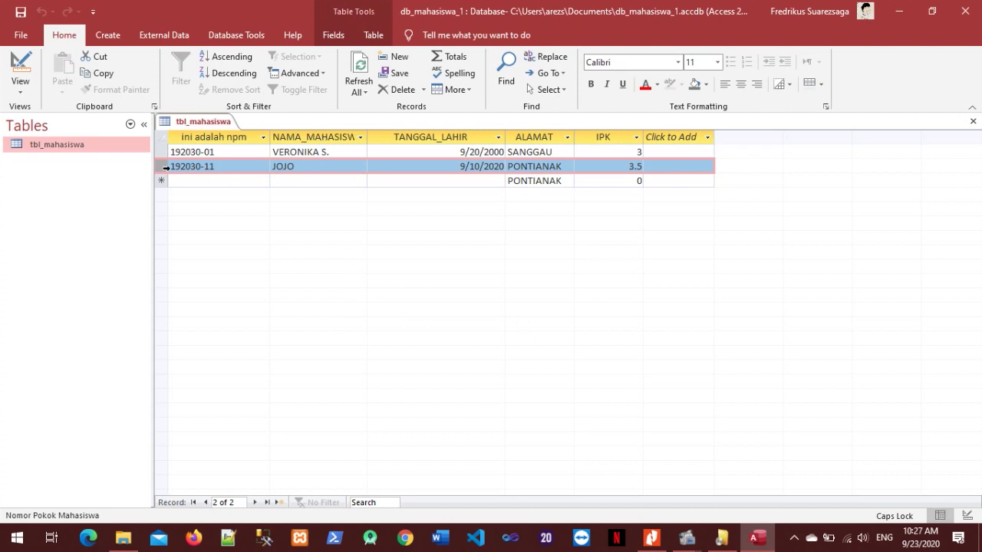
right_click(164, 167)
click(207, 192)
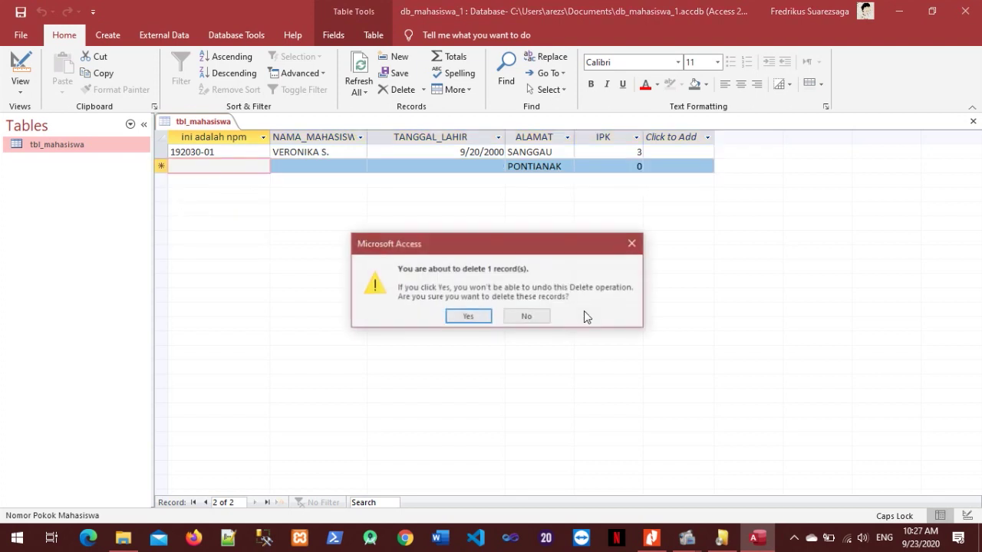
click(467, 316)
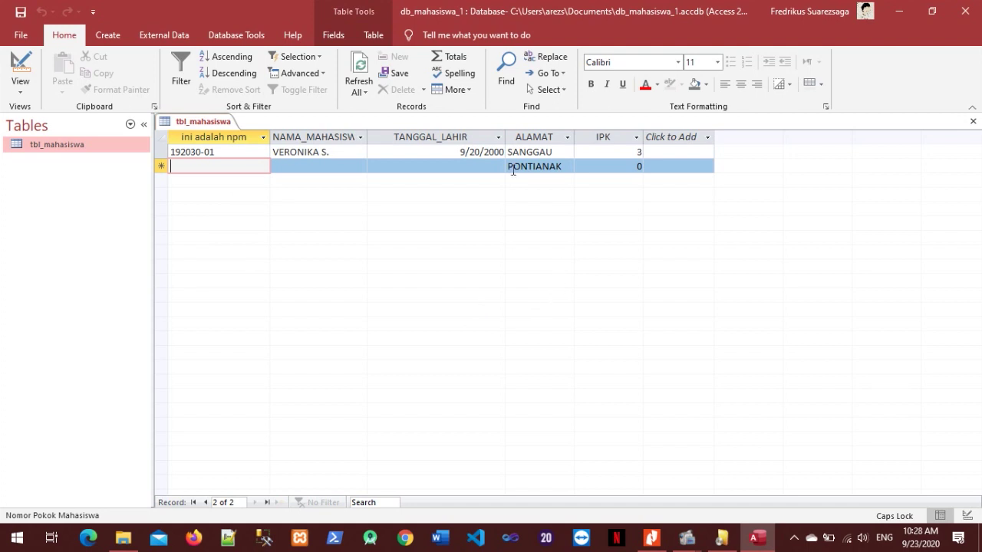
click(23, 14)
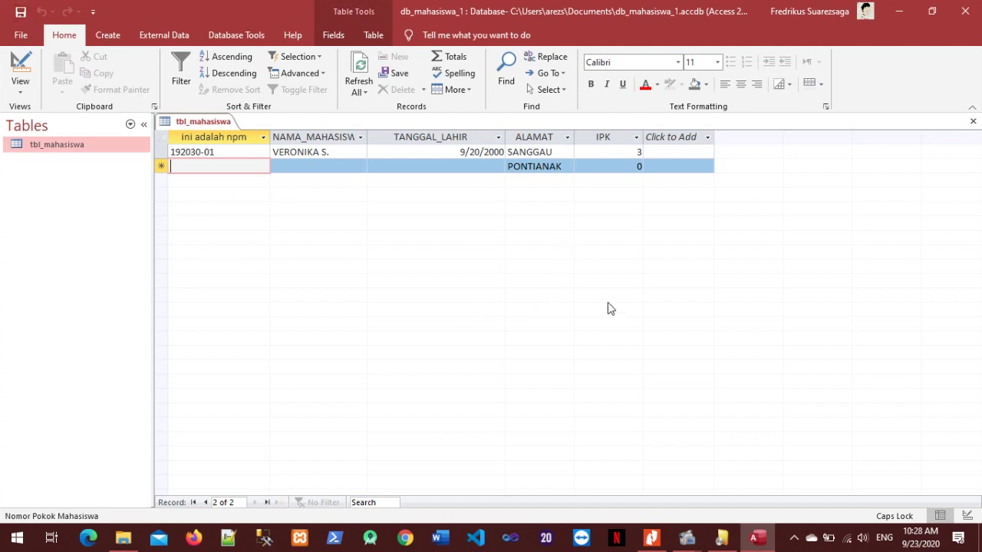
Scroll the PDF to section 3.3 and shift the page sideways to show its full heading.
click(652, 538)
scroll(449, 349, down, 10)
scroll(449, 353, down, 5)
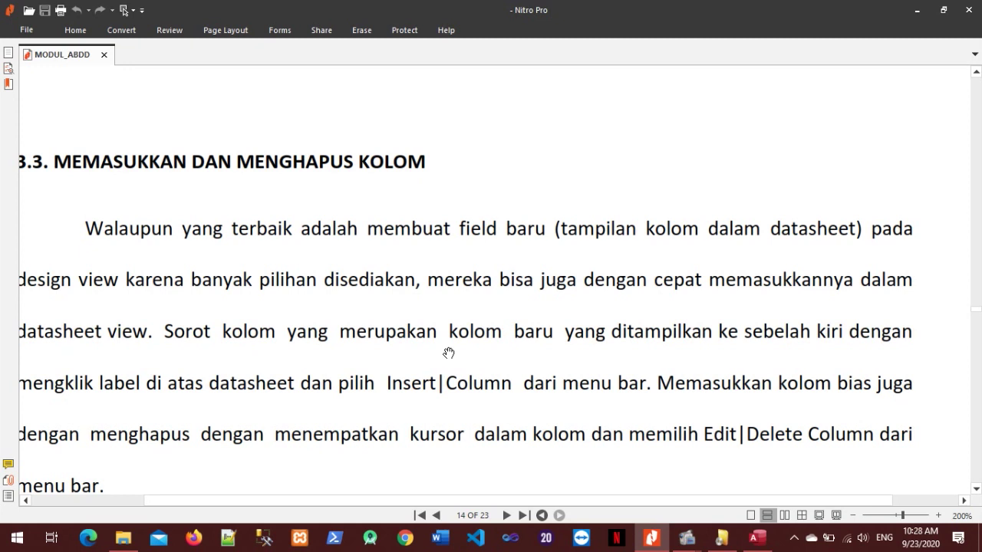
drag(541, 499, 522, 498)
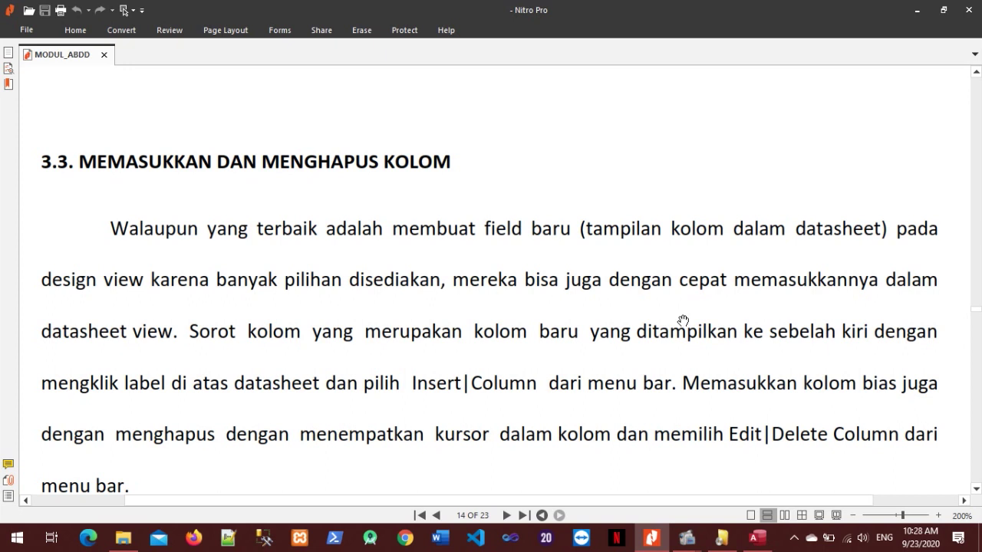
scroll(682, 320, down, 1)
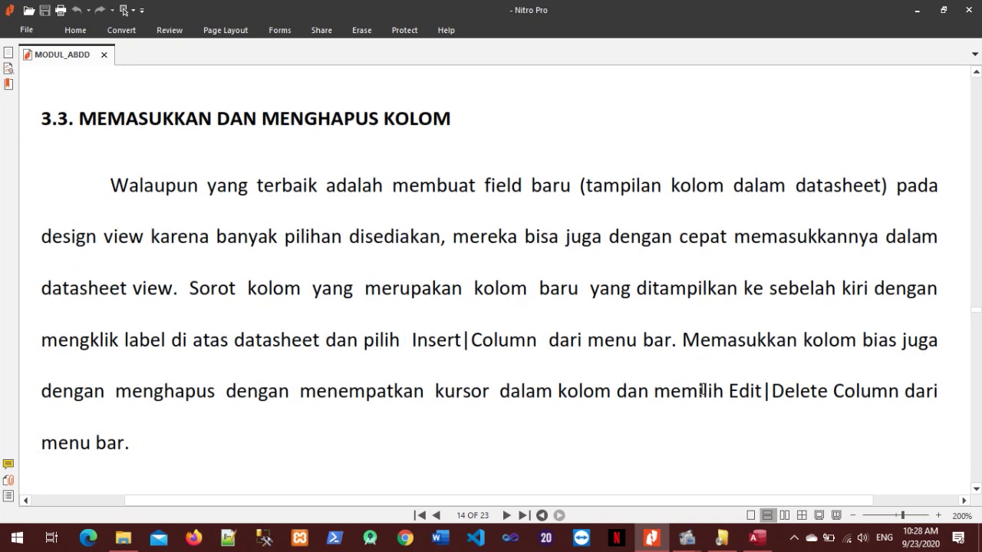
scroll(697, 392, down, 4)
Insert a new field column before NAMA_MAHASISWA in tbl_mahasiswa.
click(756, 540)
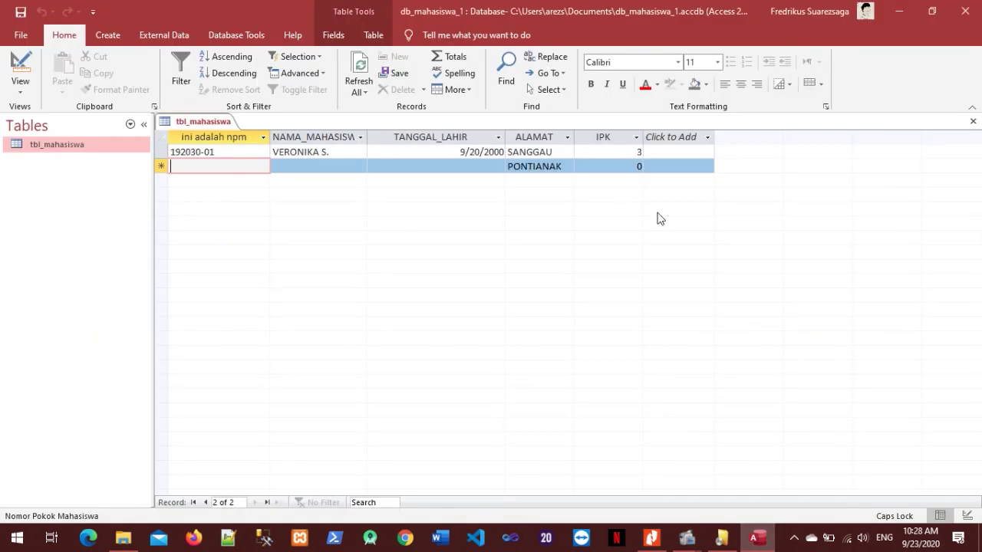
click(343, 135)
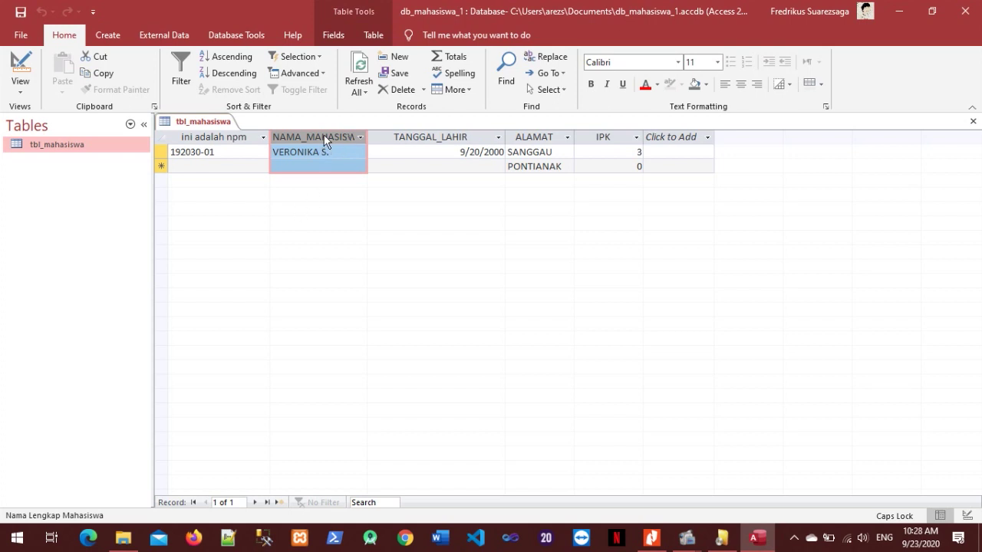
right_click(324, 138)
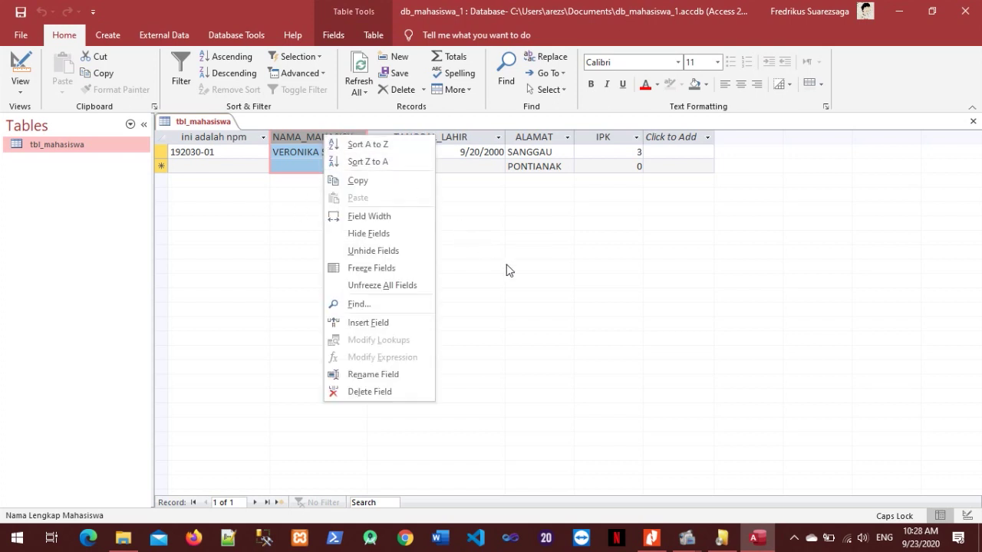
click(386, 325)
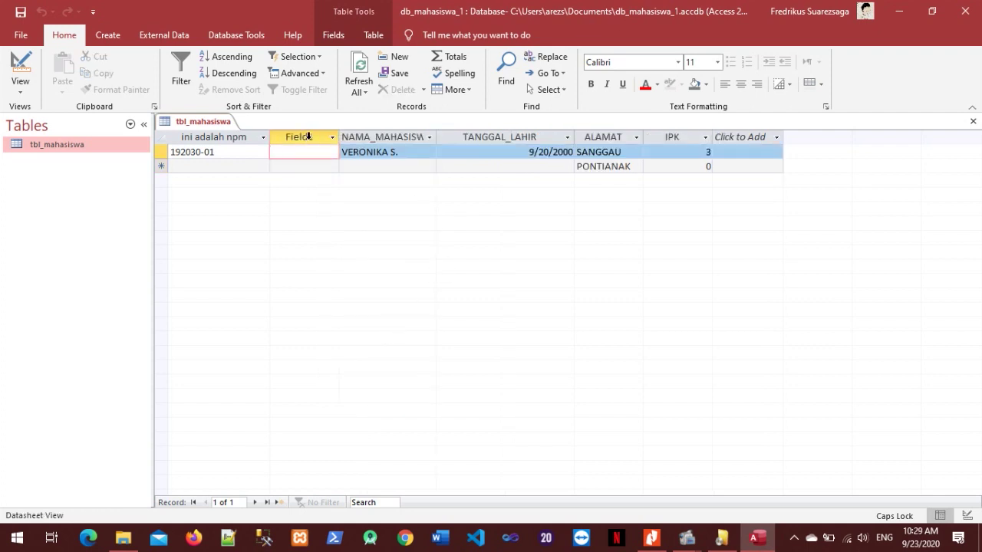
Rename the new Field1 column to NAMA PANGGILAN.
click(307, 135)
click(332, 137)
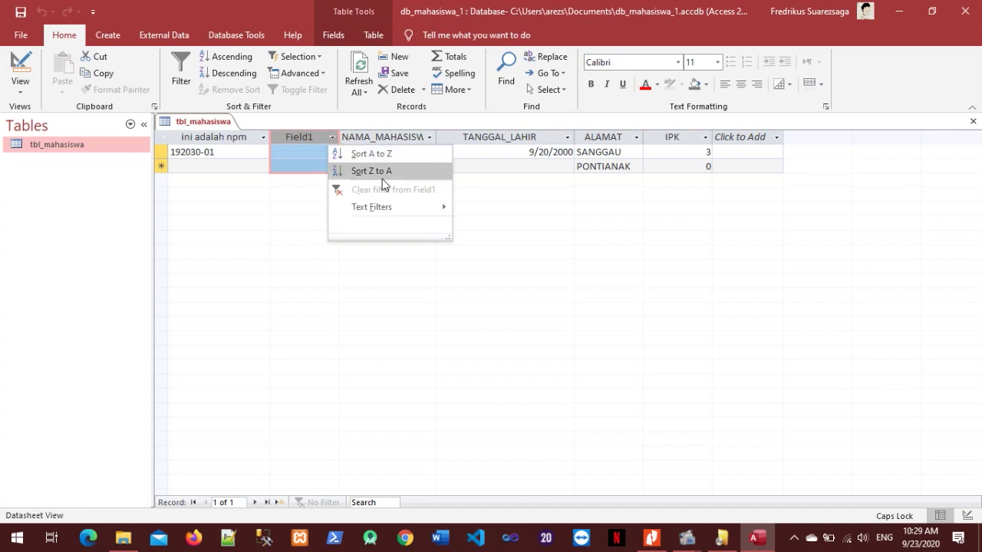
click(305, 135)
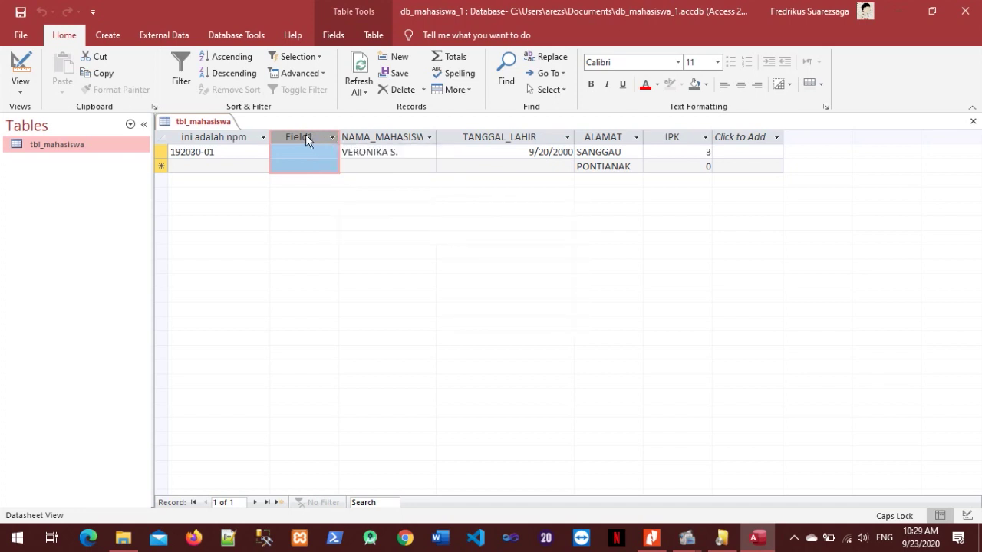
double_click(310, 138)
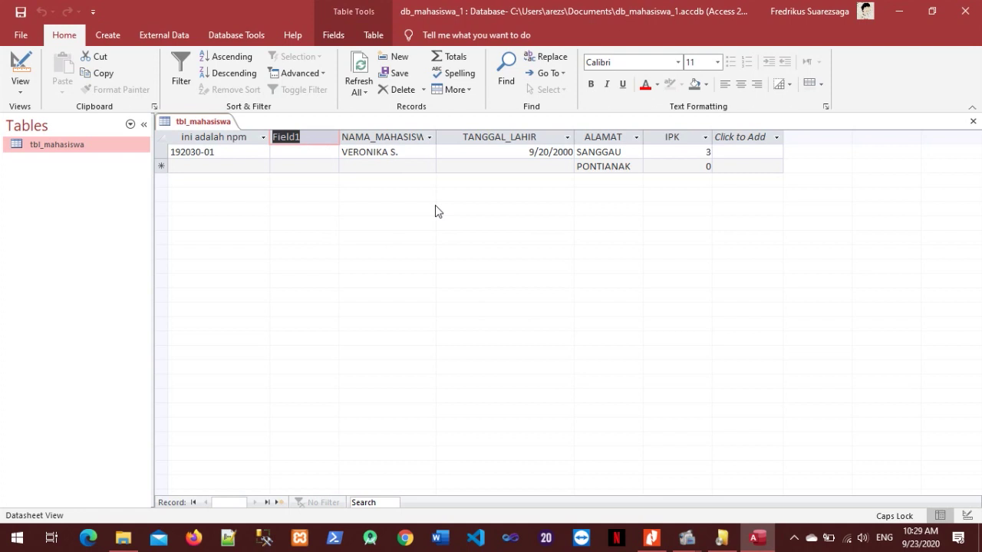
key(Caps_Lock)
text(n)
key(BackSpace)
key(Caps_Lock)
text(NAMA)
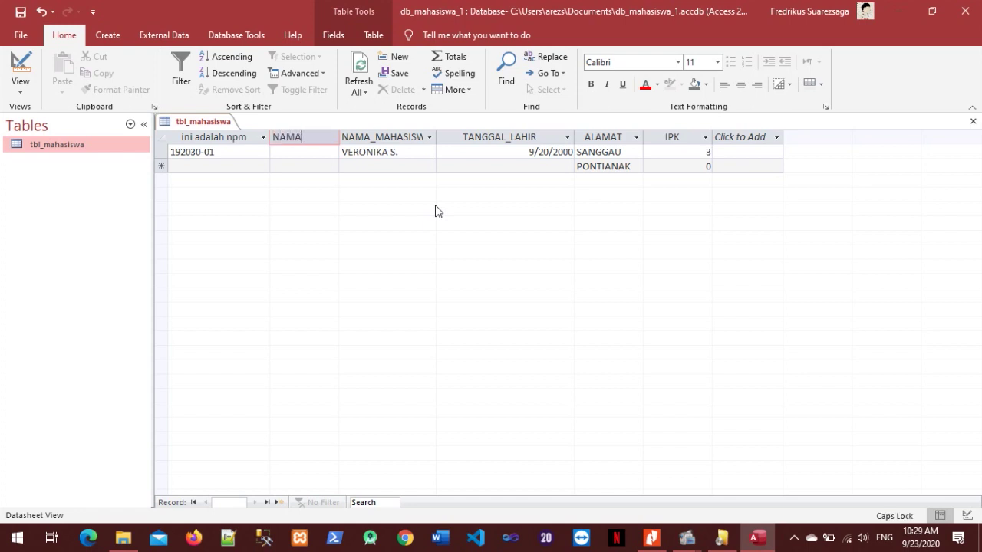
text( PANGGILAN)
key(Return)
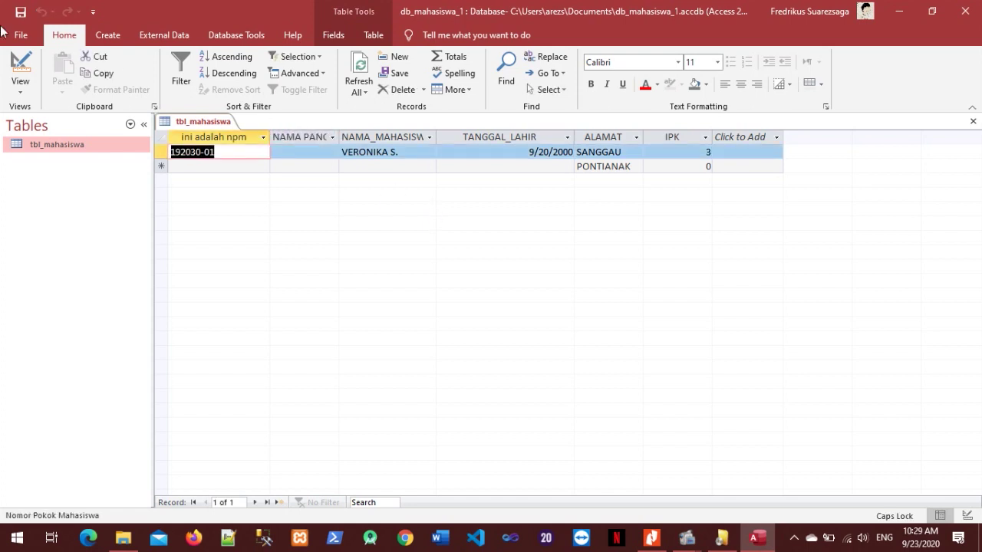
click(125, 147)
Open tbl_mahasiswa in Design View and try repositioning the NAMA PANGGILAN row.
right_click(125, 147)
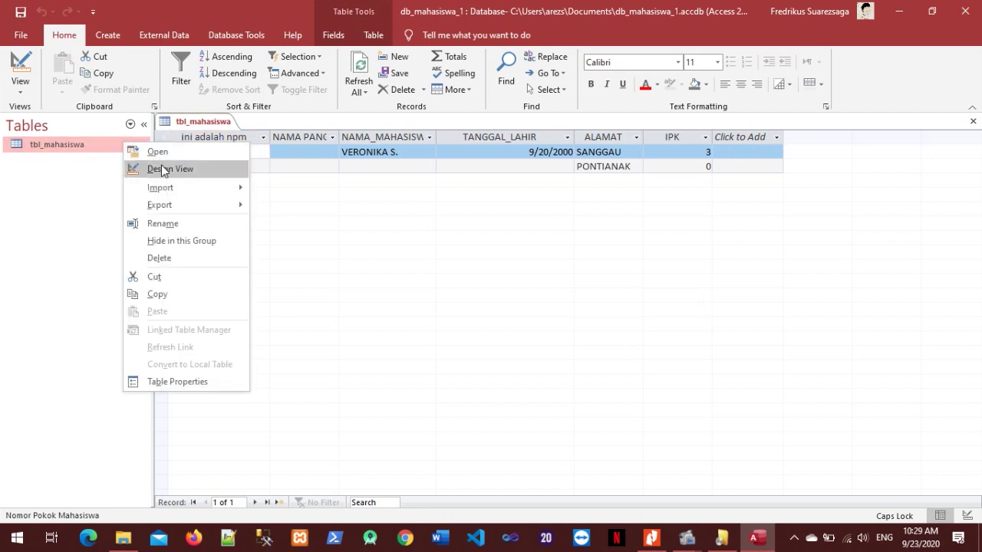
click(164, 167)
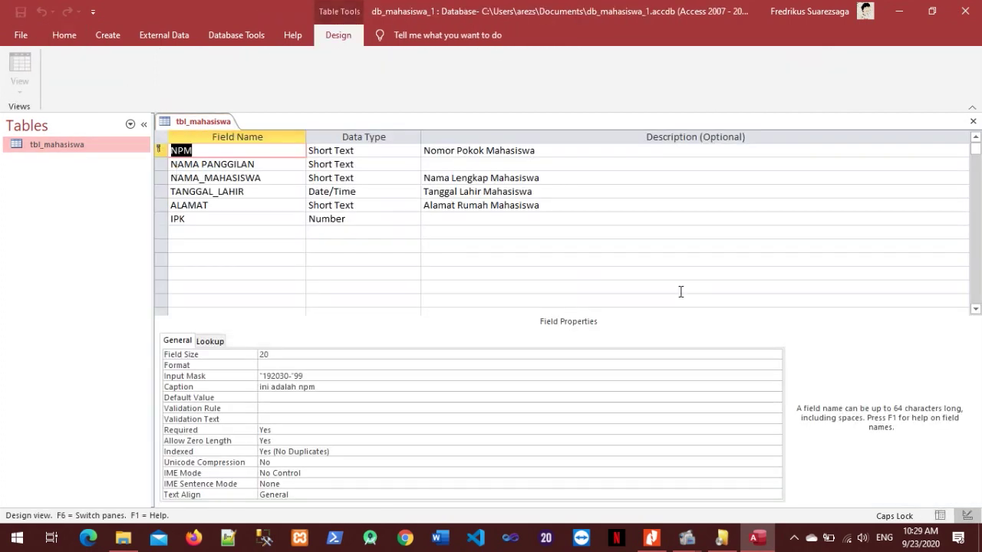
click(360, 164)
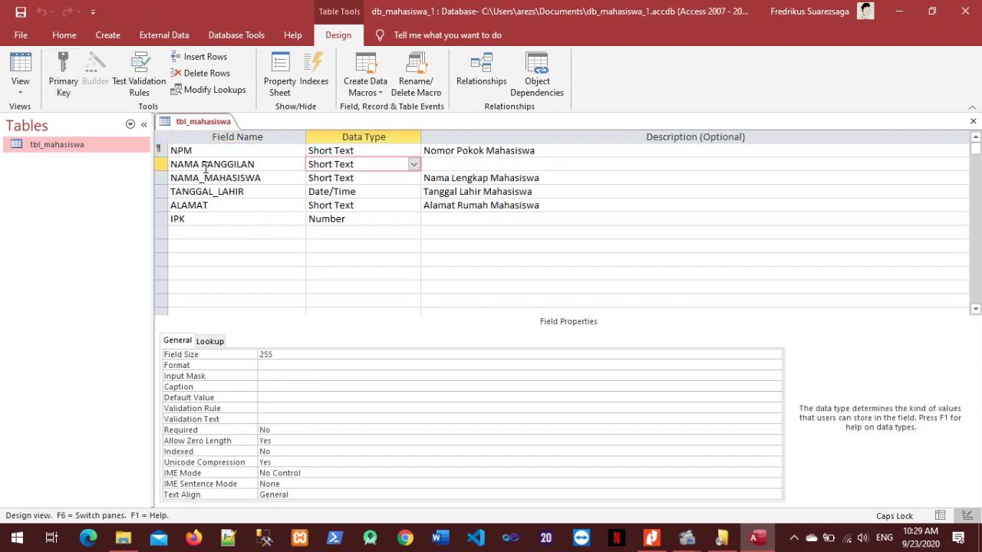
click(162, 165)
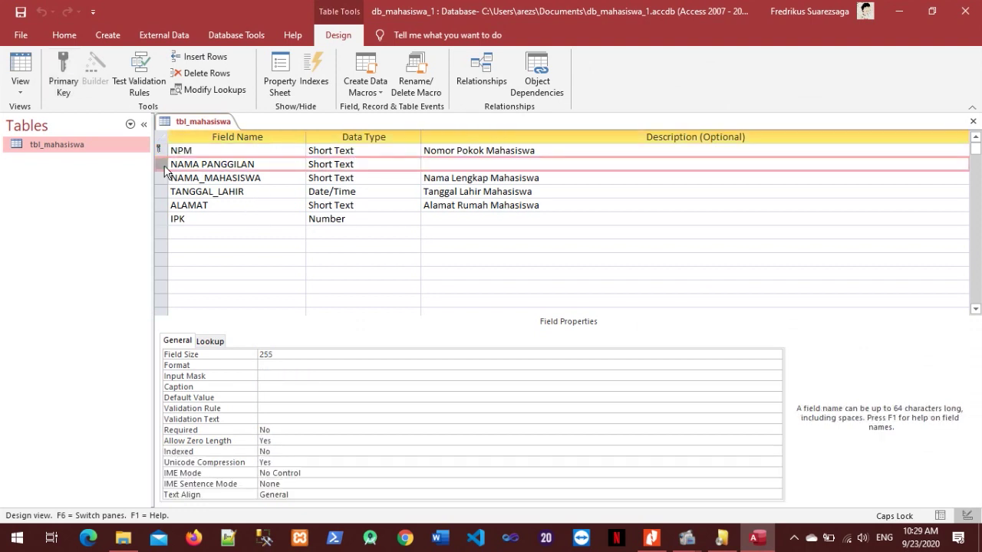
click(163, 168)
click(160, 179)
click(161, 165)
right_click(161, 163)
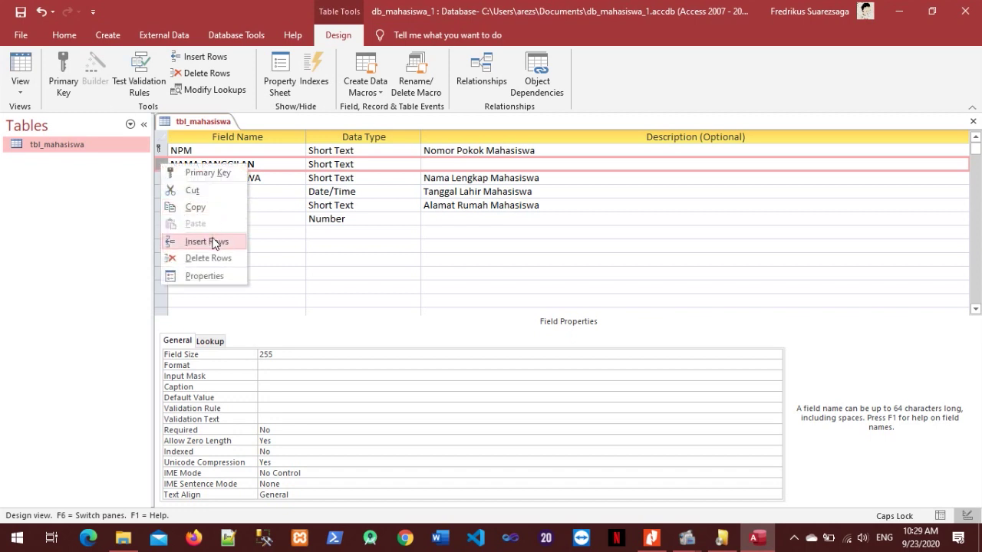
click(159, 164)
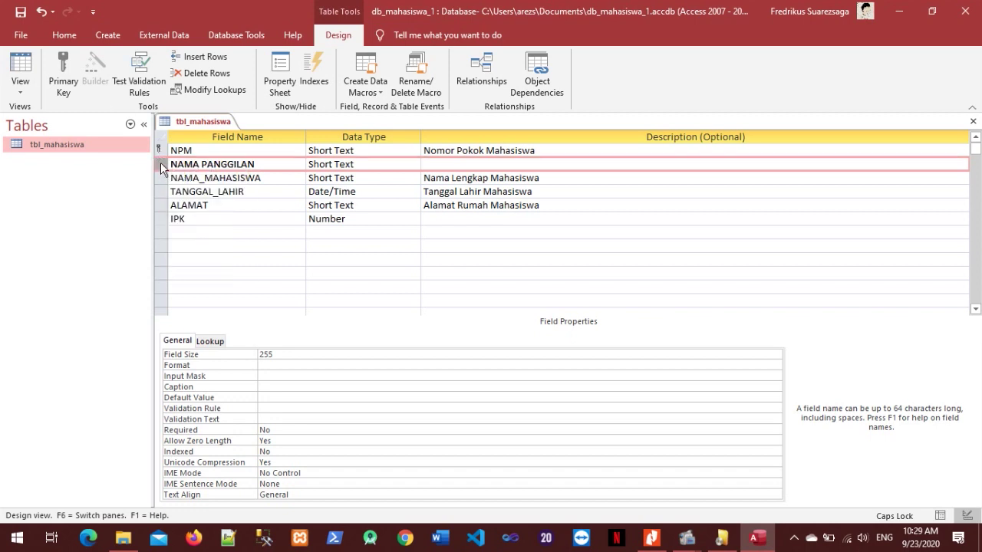
right_click(161, 163)
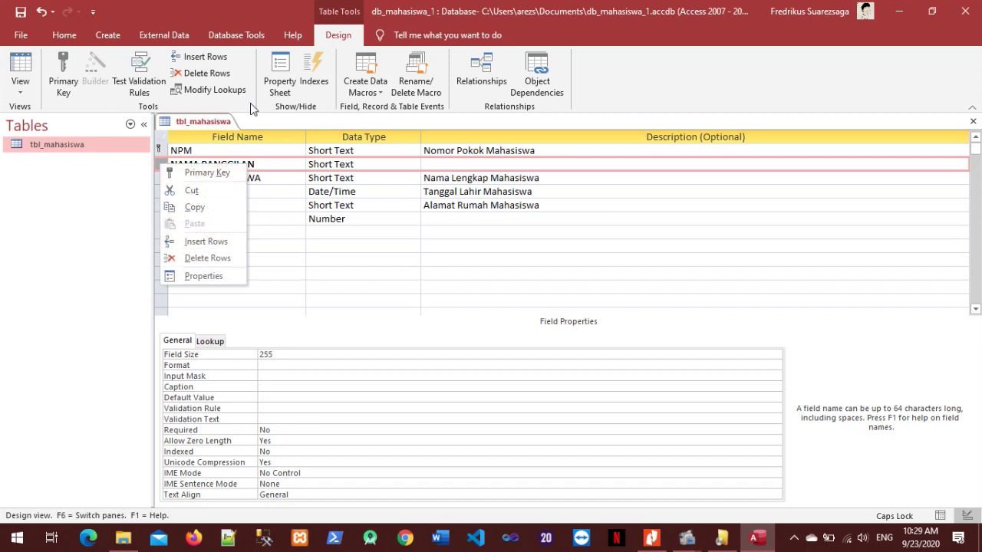
click(240, 16)
Insert a field row named TEMPAT LAHIR above NAMA_MAHASISWA.
click(159, 177)
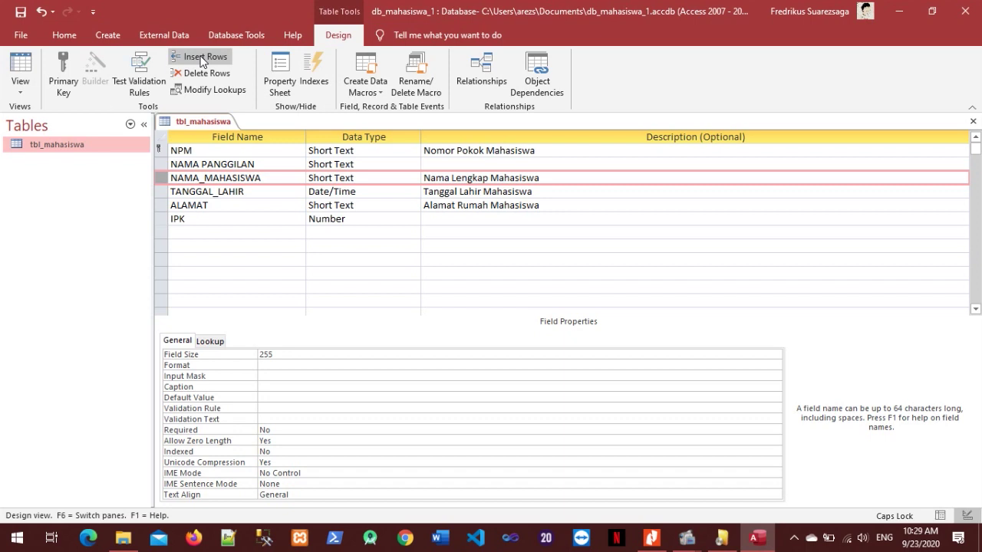
click(201, 57)
click(268, 176)
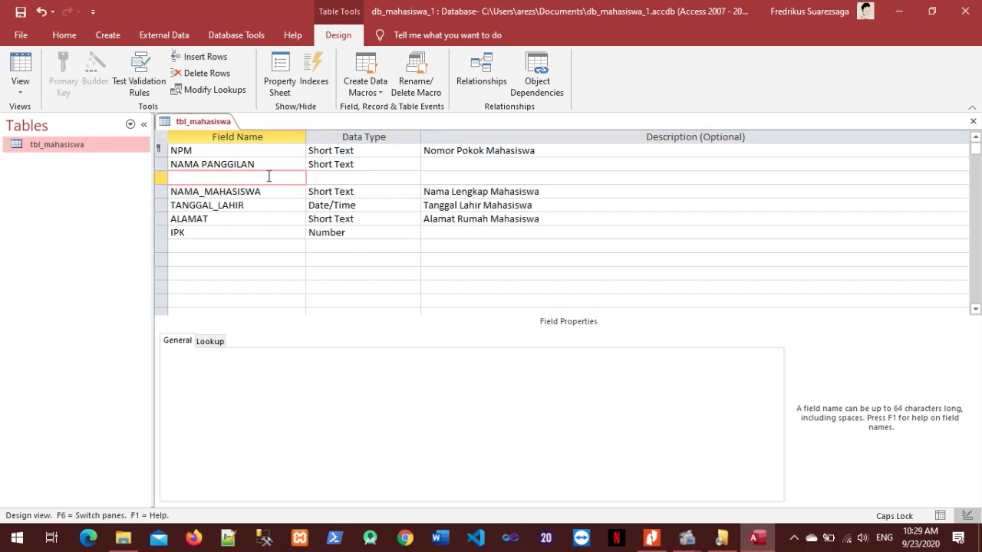
key(Caps_Lock)
text(t)
key(BackSpace)
key(Caps_Lock)
text(TEMPAT LAHIR)
Set TEMPAT LAHIR's data type to Short Text and save the table design.
key(Tab)
text(D)
key(Tab)
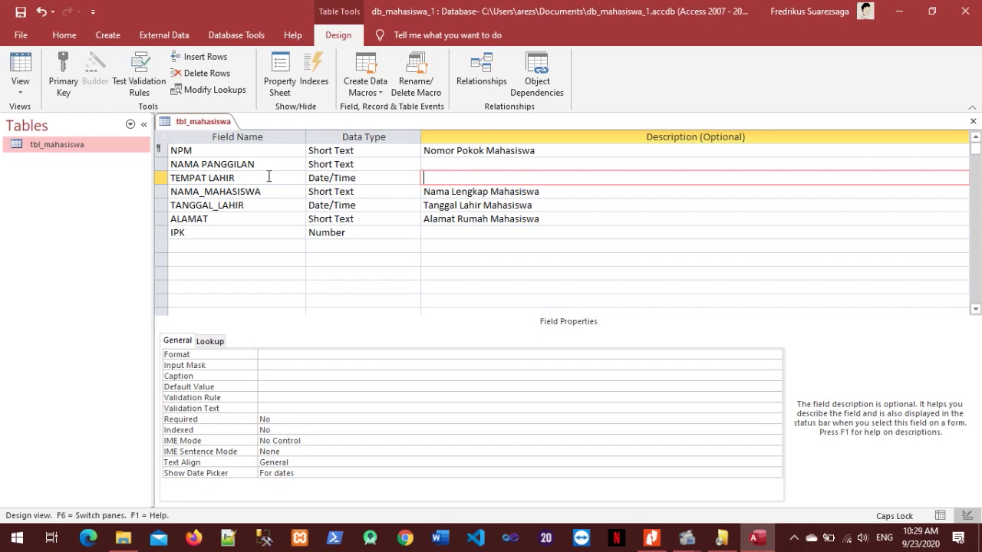
click(355, 178)
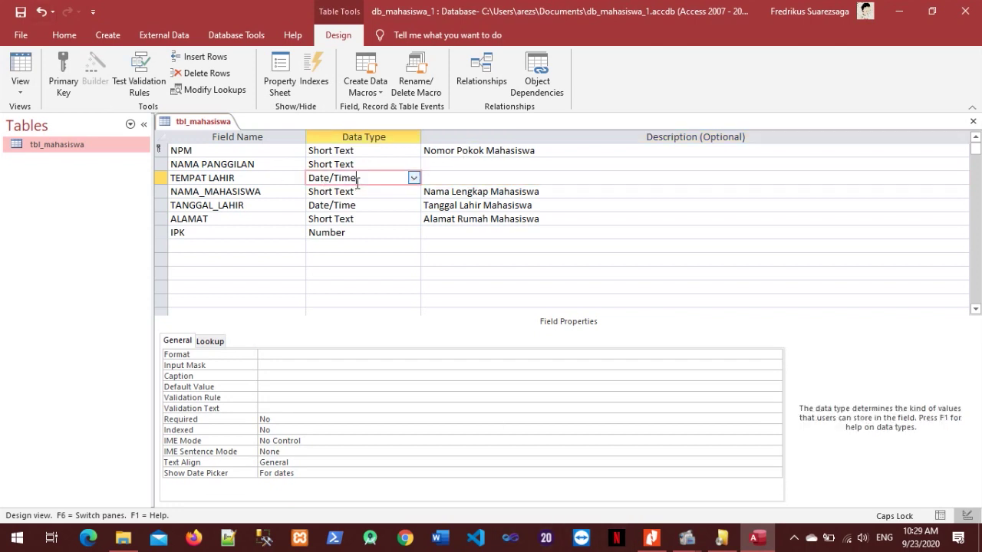
click(414, 178)
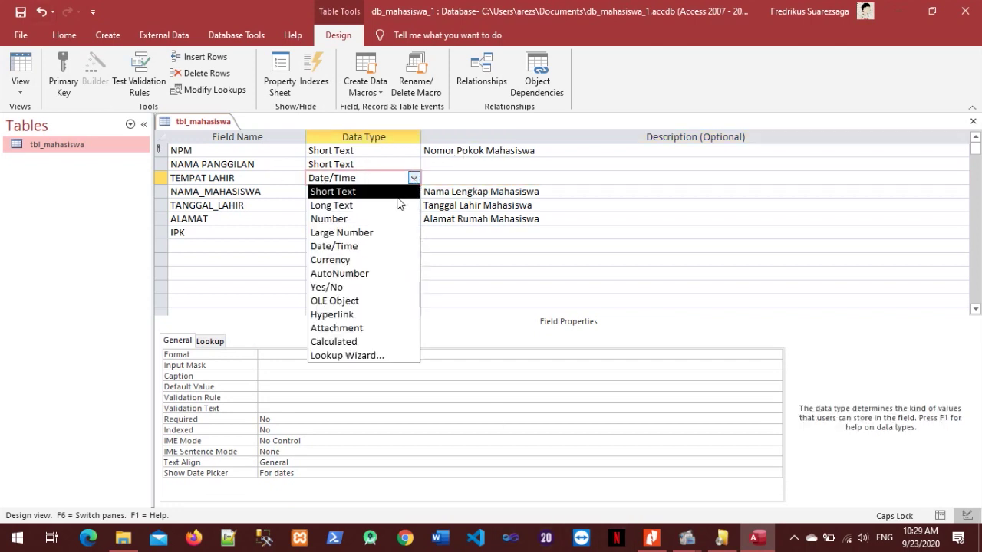
click(398, 194)
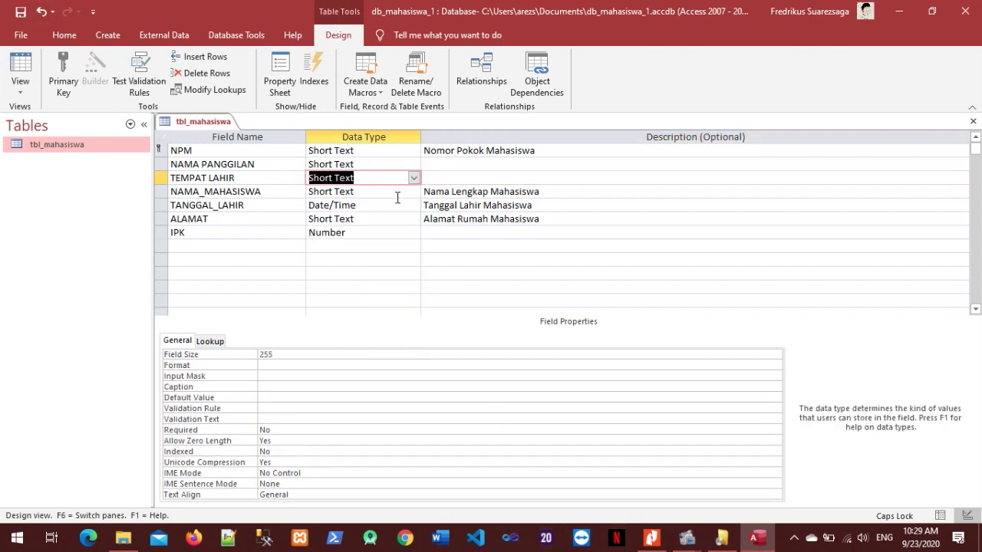
click(17, 13)
In Datasheet view, drag NAMA PANGGILAN to sit right after NAMA_MAHASISWA.
double_click(90, 145)
drag(384, 135, 511, 145)
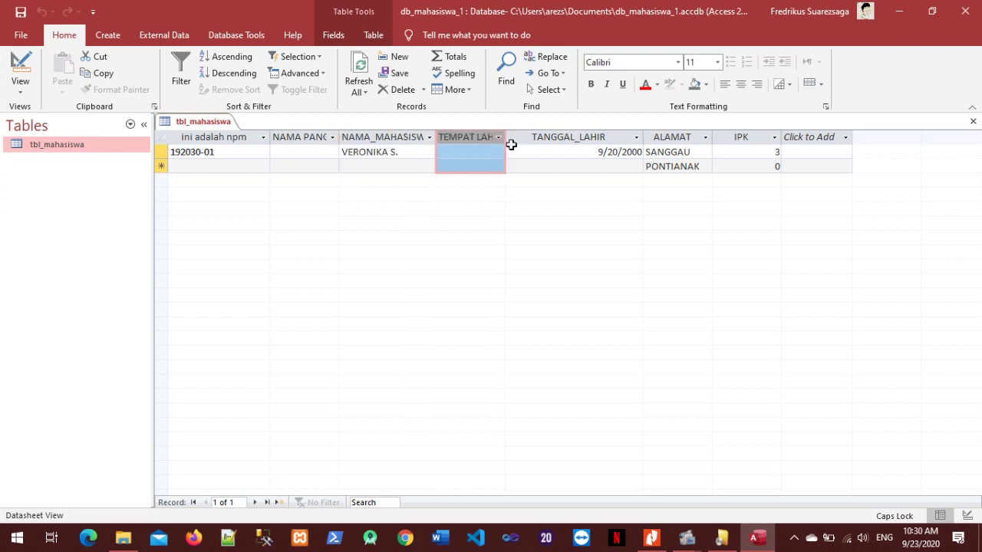
click(317, 130)
drag(309, 137, 446, 139)
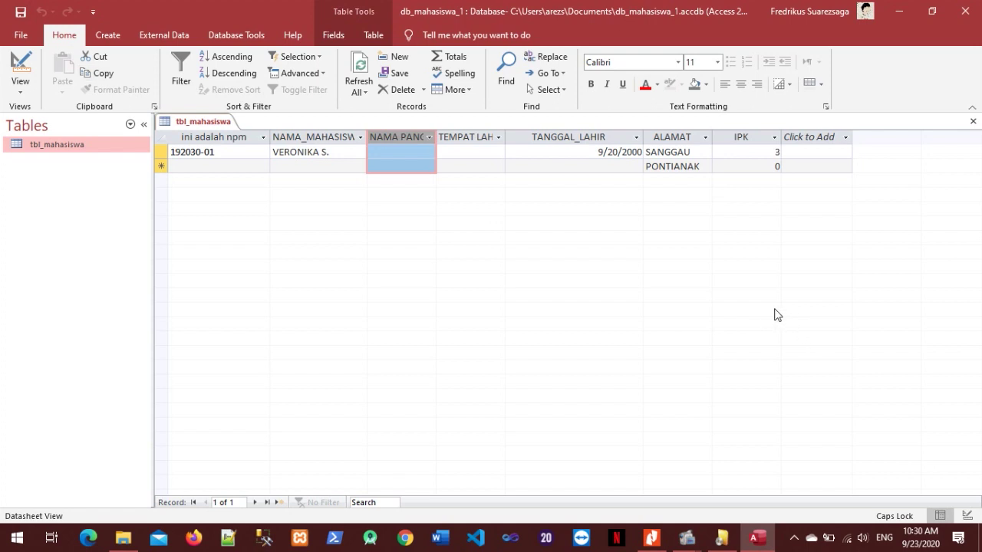
click(651, 538)
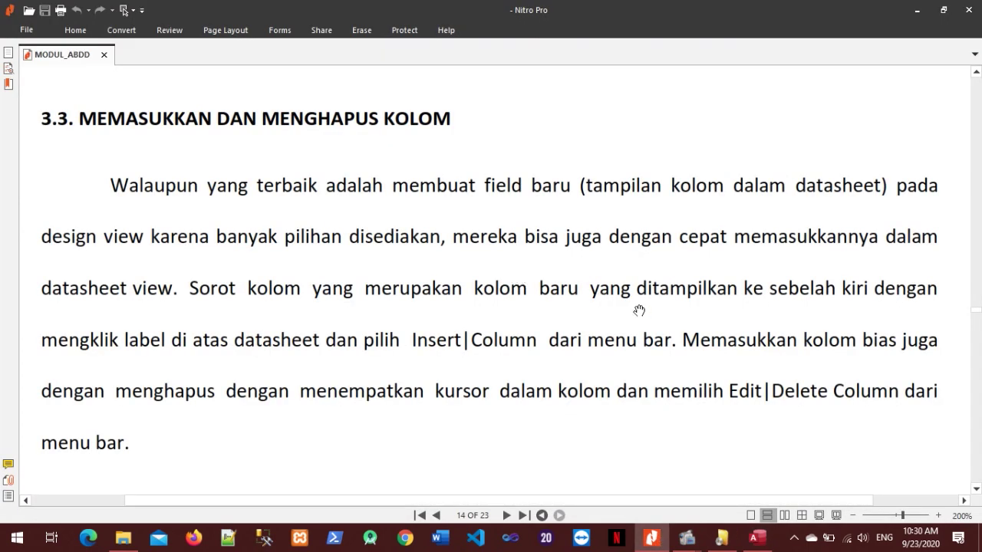
Scroll the module to the Format|Row Height and Column Width passage above 3.5 FREEZING COLUMNS.
scroll(644, 315, down, 3)
scroll(650, 317, down, 4)
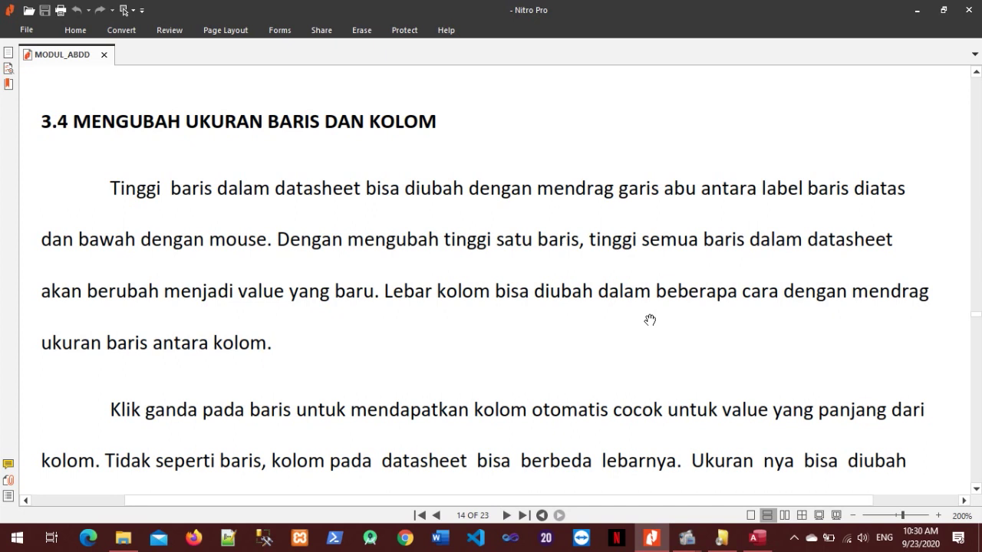
scroll(649, 320, down, 5)
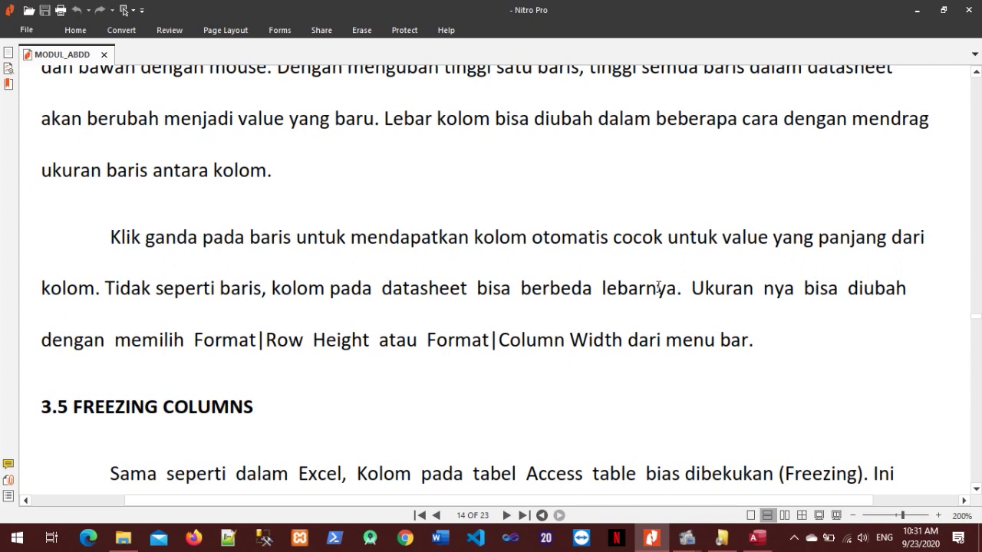
Narrow the ALAMAT and TANGGAL_LAHIR columns, then bring up tbl_mahasiswa's context menu.
click(757, 537)
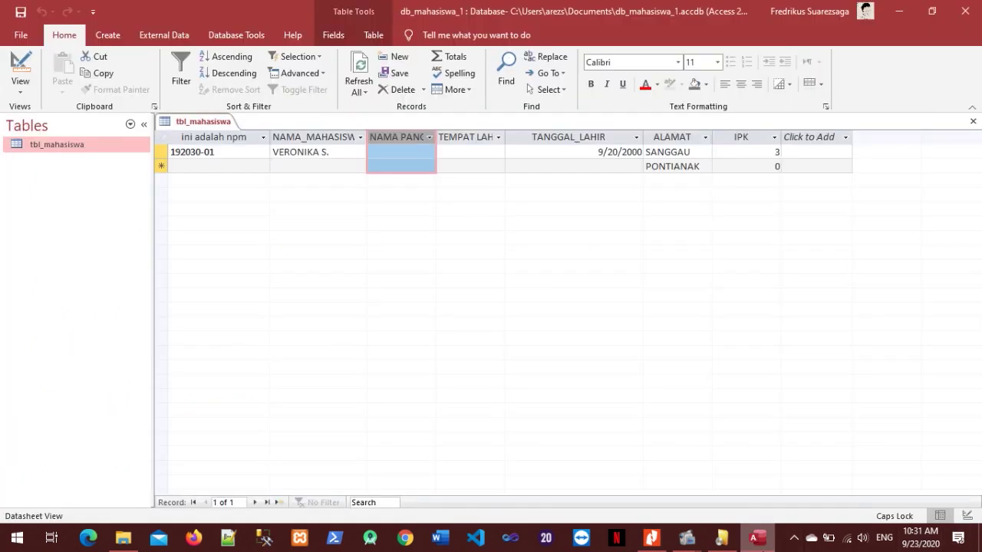
click(628, 152)
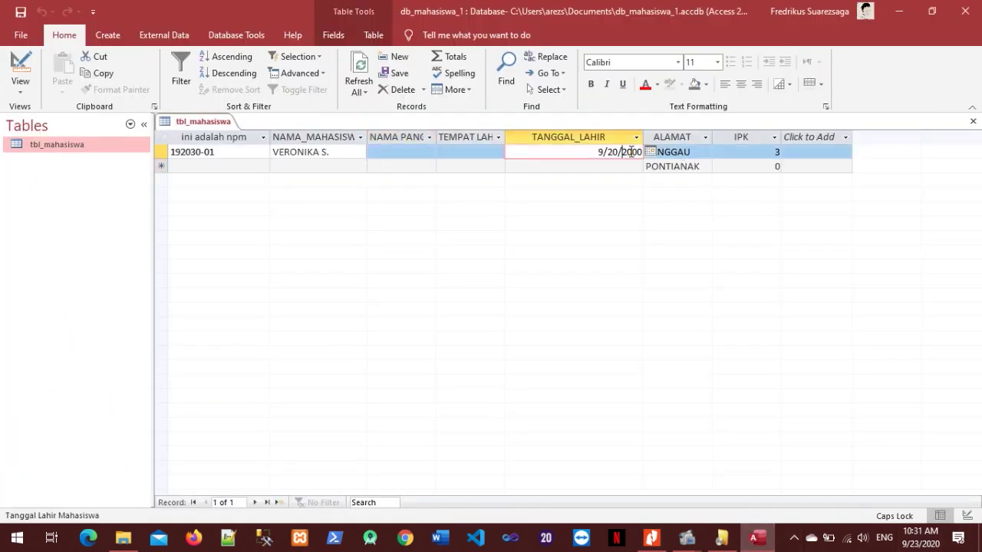
mouse_move(712, 138)
mouse_down()
mouse_move(678, 136)
mouse_move(734, 138)
mouse_move(705, 137)
mouse_up()
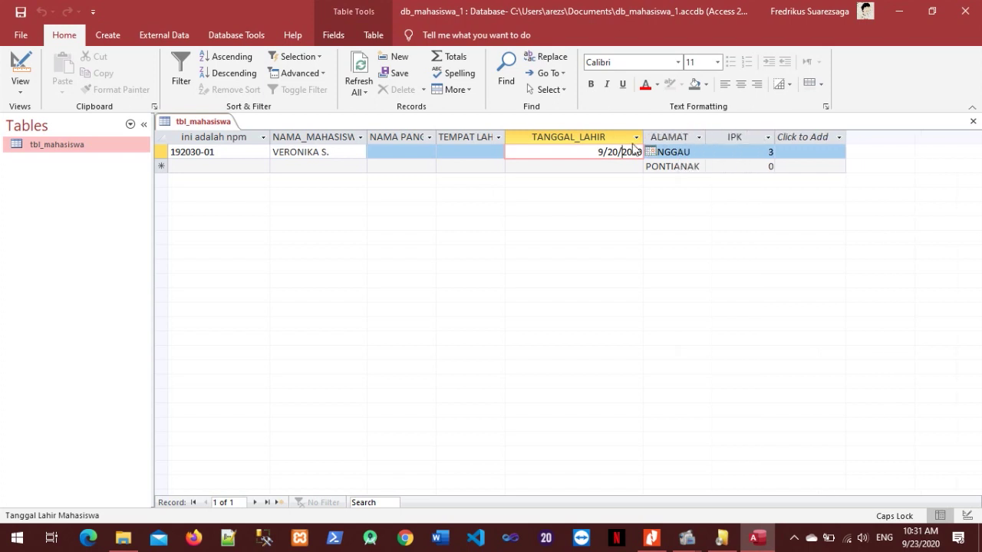
drag(639, 138, 569, 138)
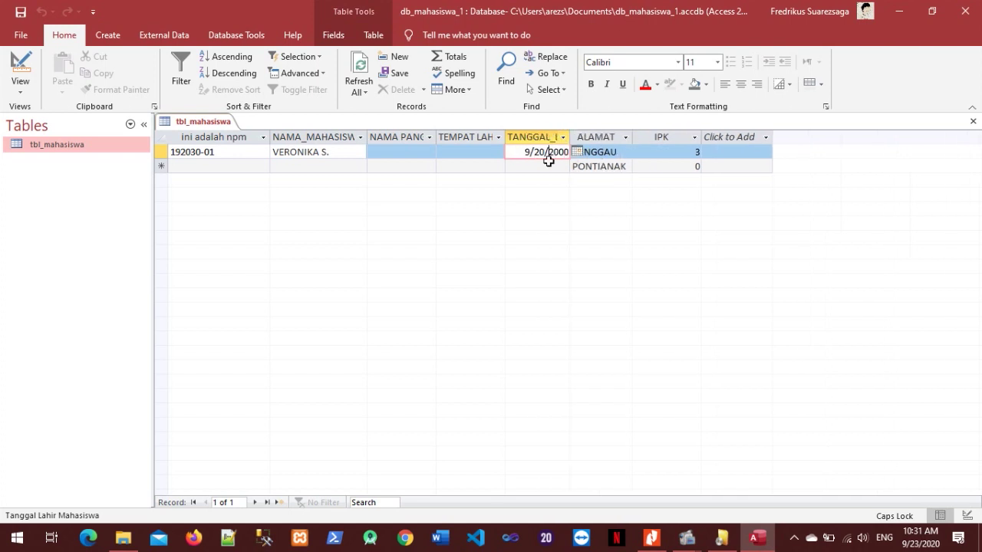
right_click(58, 156)
Add a Number-type GAJI field below IPK in Design view, then reopen the datasheet.
click(82, 177)
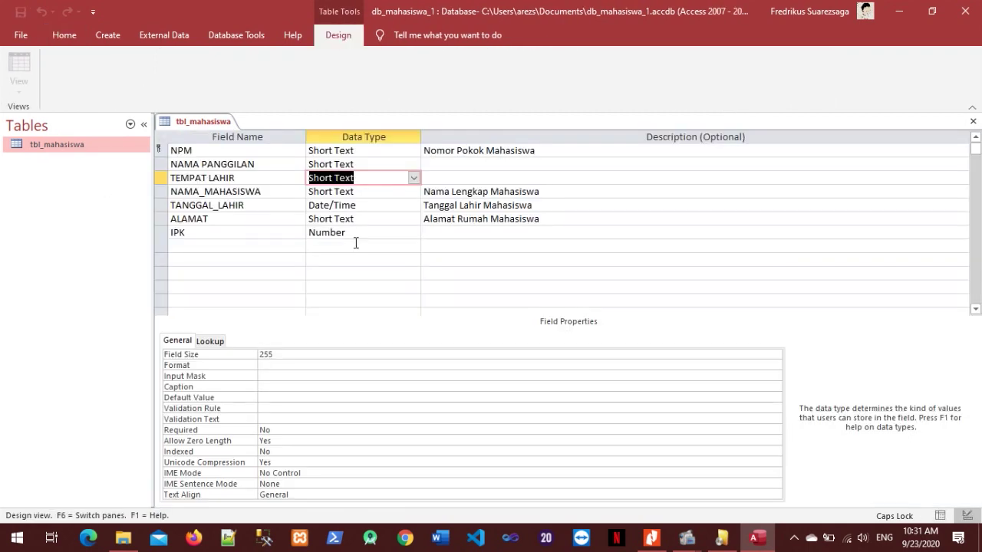
click(225, 247)
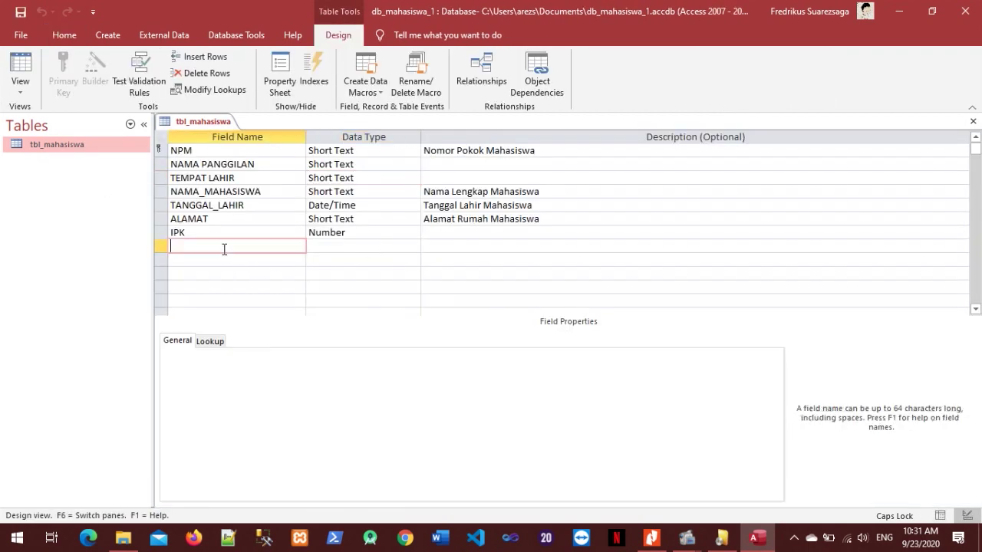
text(GAJI)
click(381, 246)
click(414, 246)
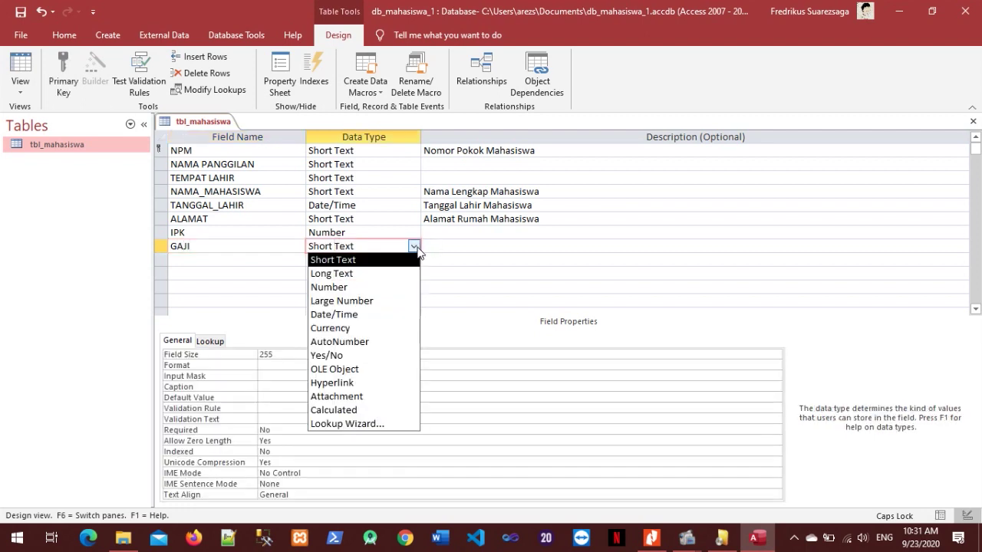
click(374, 286)
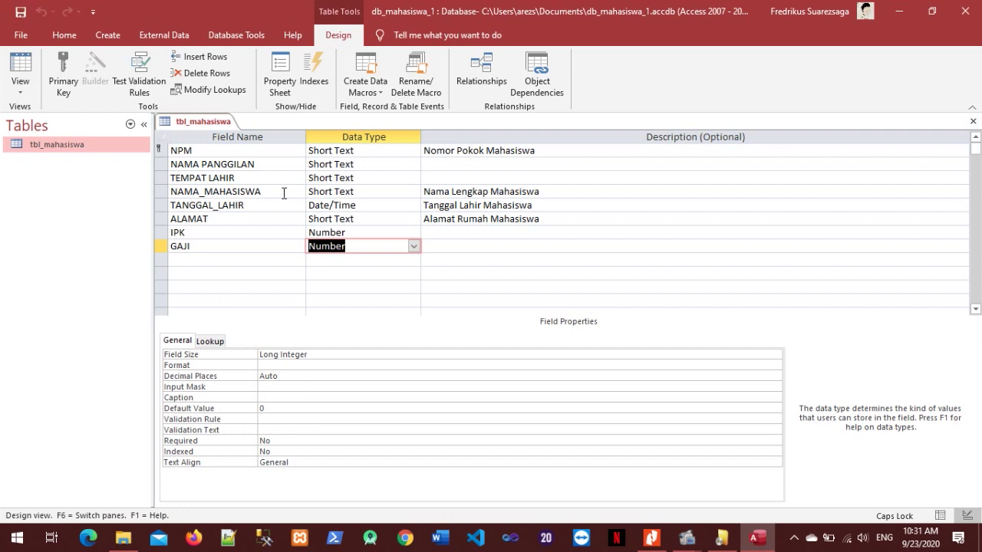
right_click(96, 147)
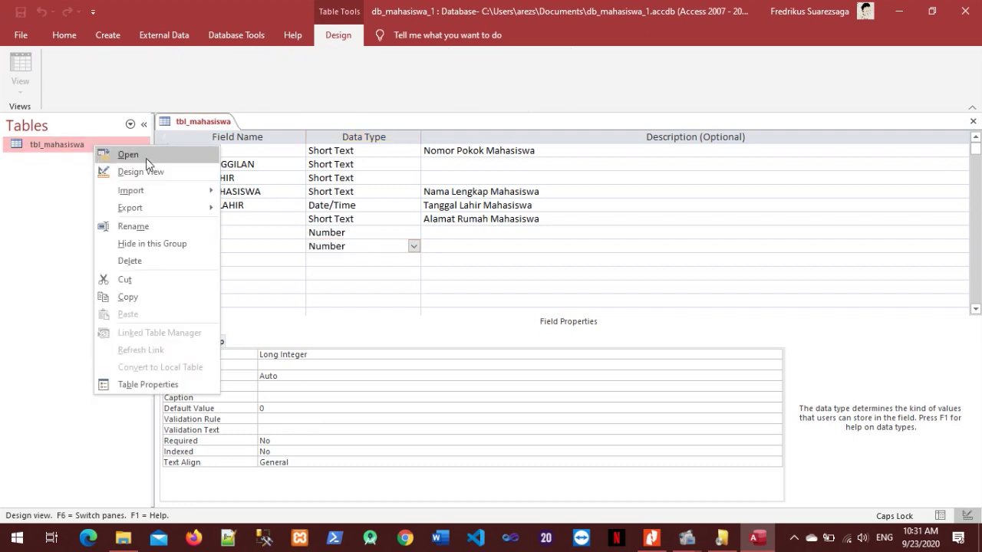
click(146, 156)
Enter 8000000 as the first student's GAJI, replacing the rejected oversized value.
click(750, 153)
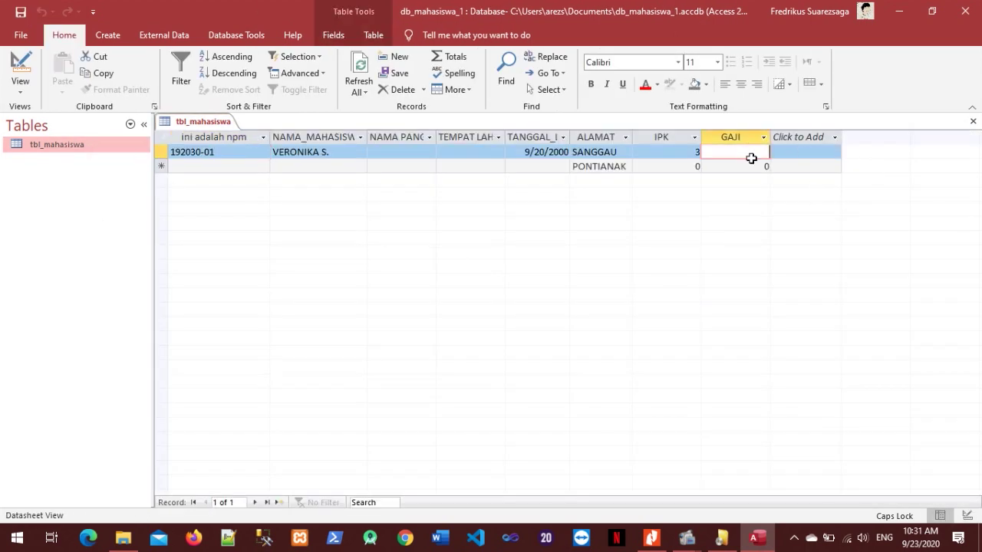
text(80000000000000)
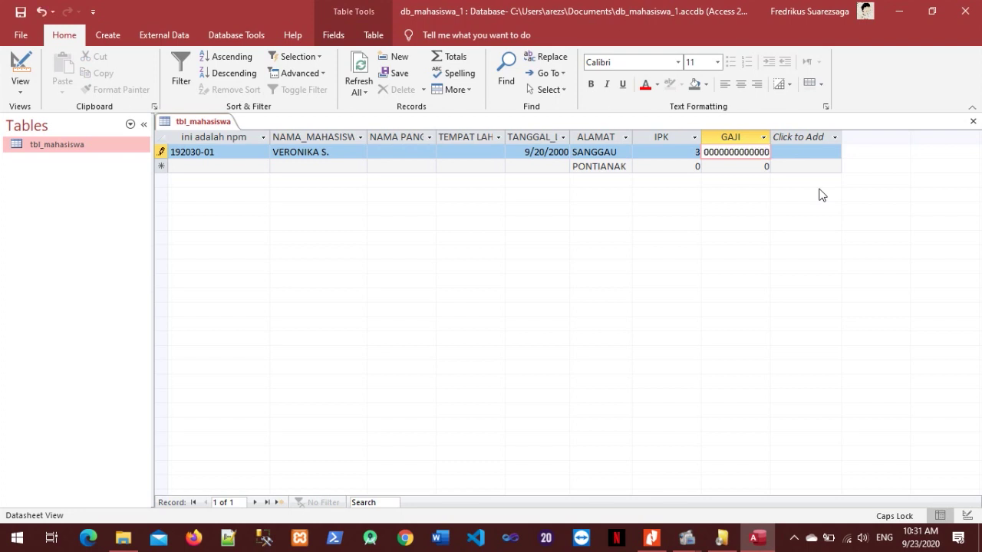
key(Return)
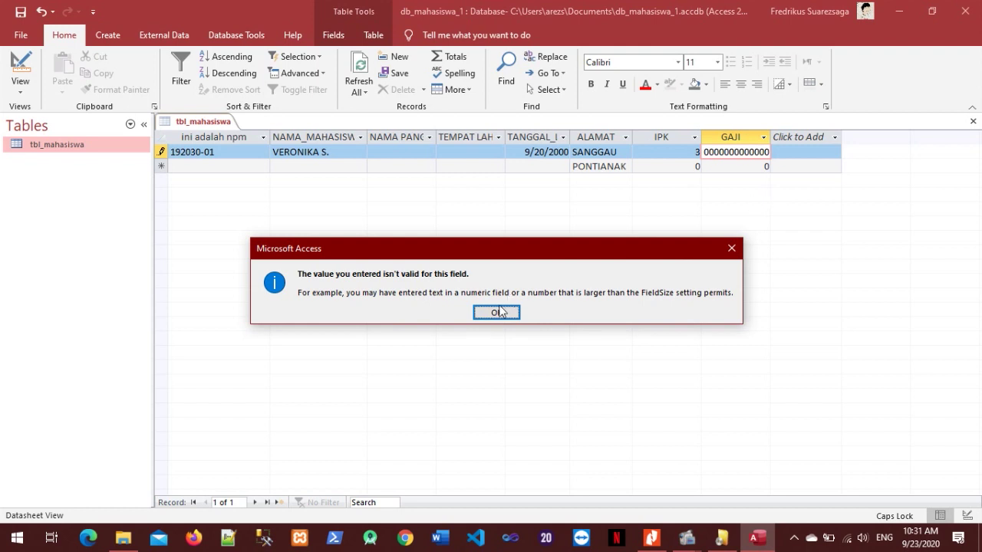
click(500, 313)
double_click(738, 152)
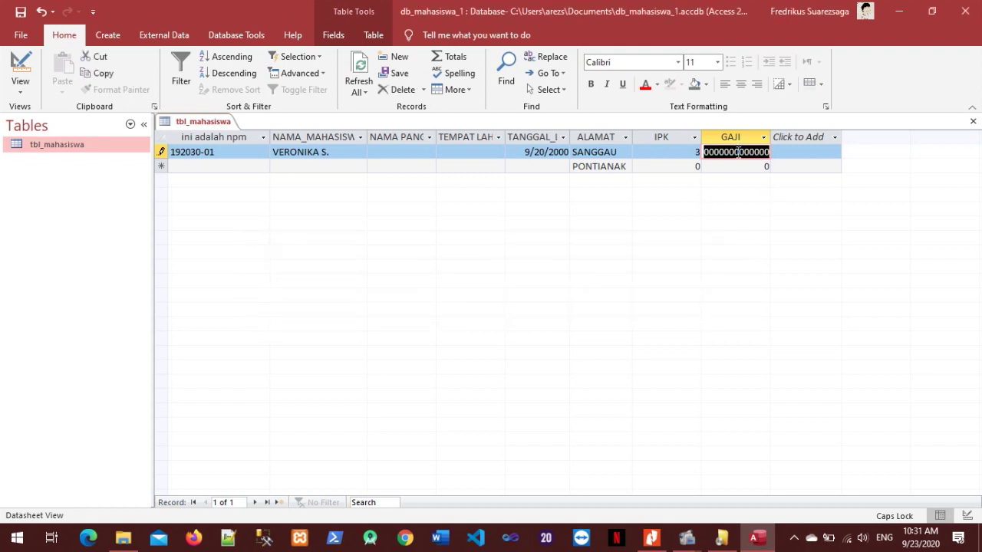
text(8000000)
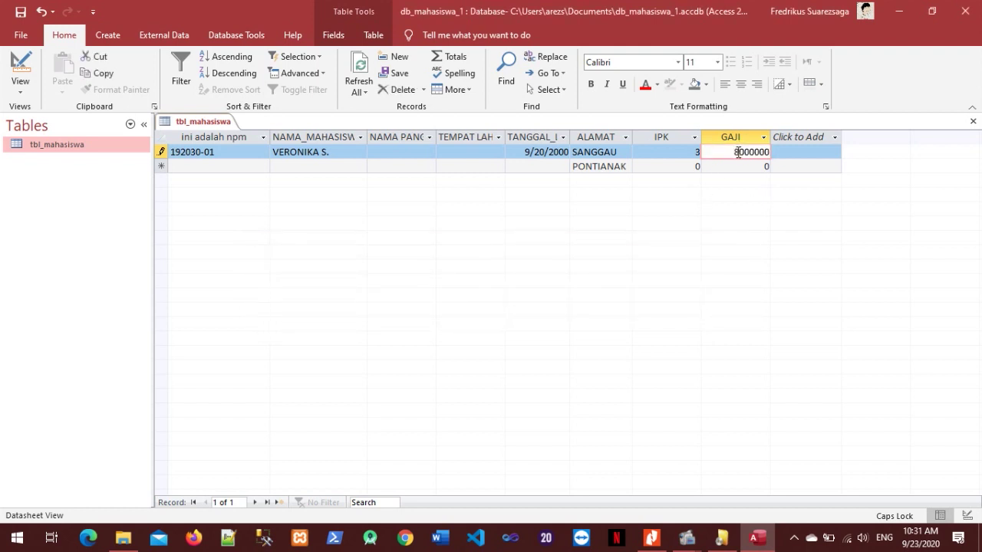
key(Return)
Widen the GAJI column to show 8000000 and make the datasheet rows taller.
drag(765, 137, 731, 138)
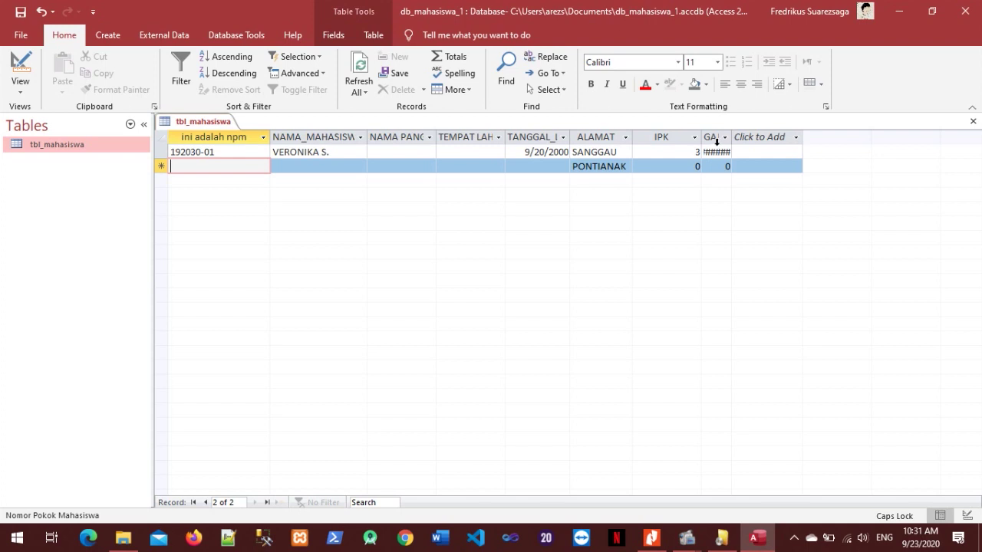
drag(733, 140, 785, 141)
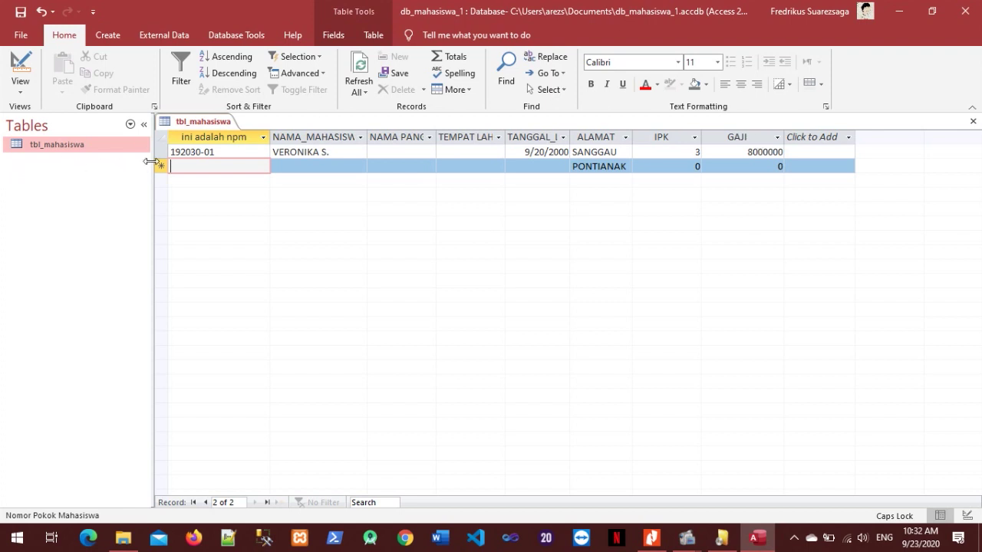
drag(161, 158, 158, 179)
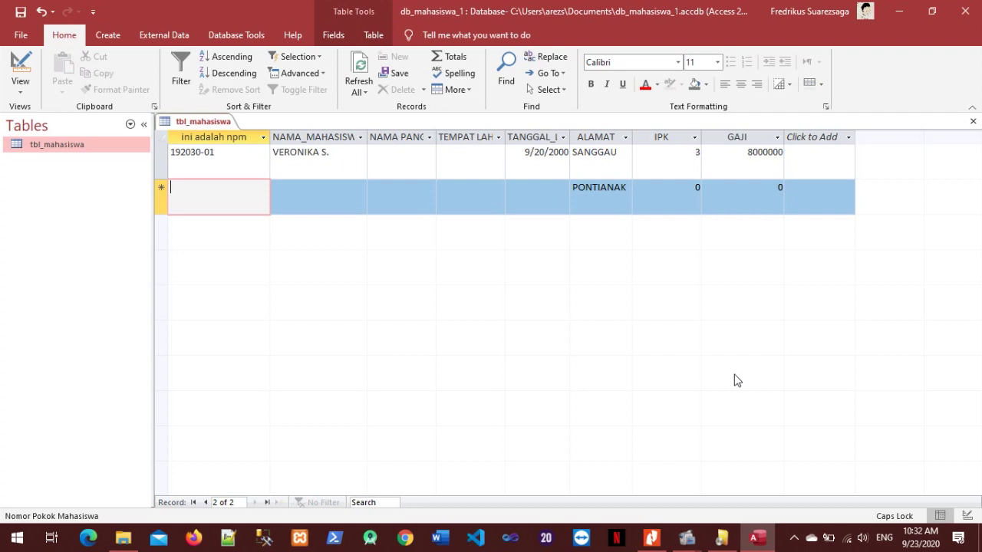
Scroll the module PDF to section 3.5 FREEZING COLUMNS, then return to Access.
click(651, 538)
scroll(602, 250, down, 3)
scroll(604, 256, down, 5)
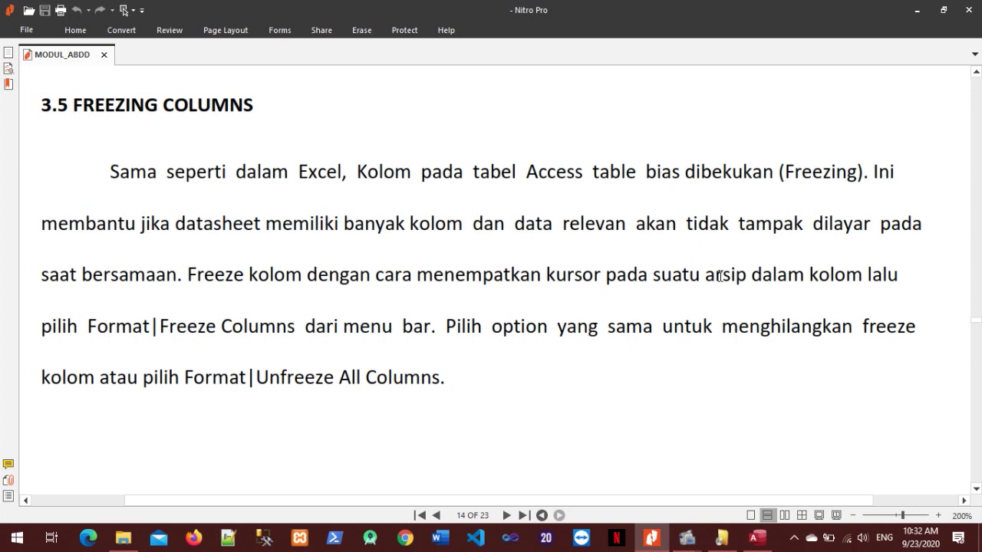
click(757, 537)
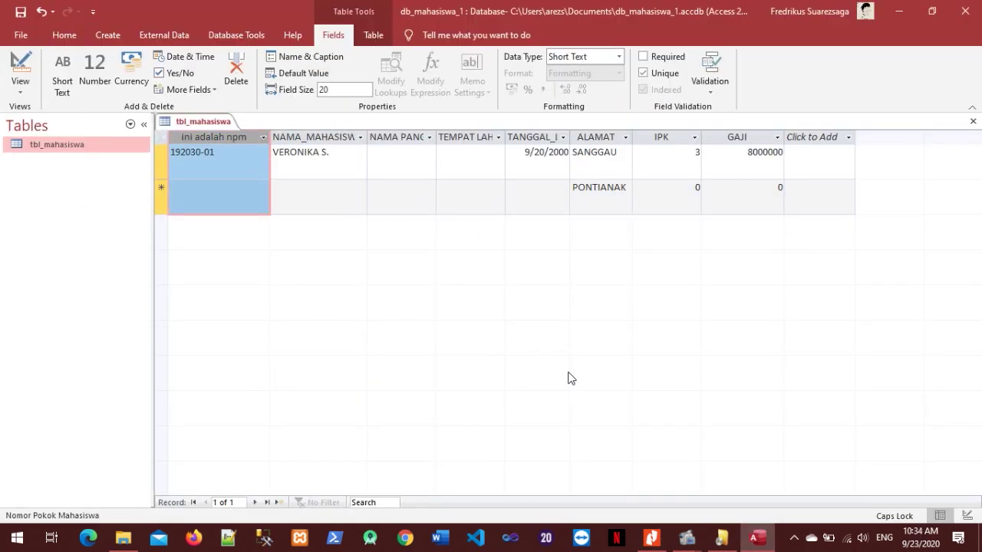
Freeze the 'ini adalah npm' column in the tbl_mahasiswa datasheet.
click(651, 536)
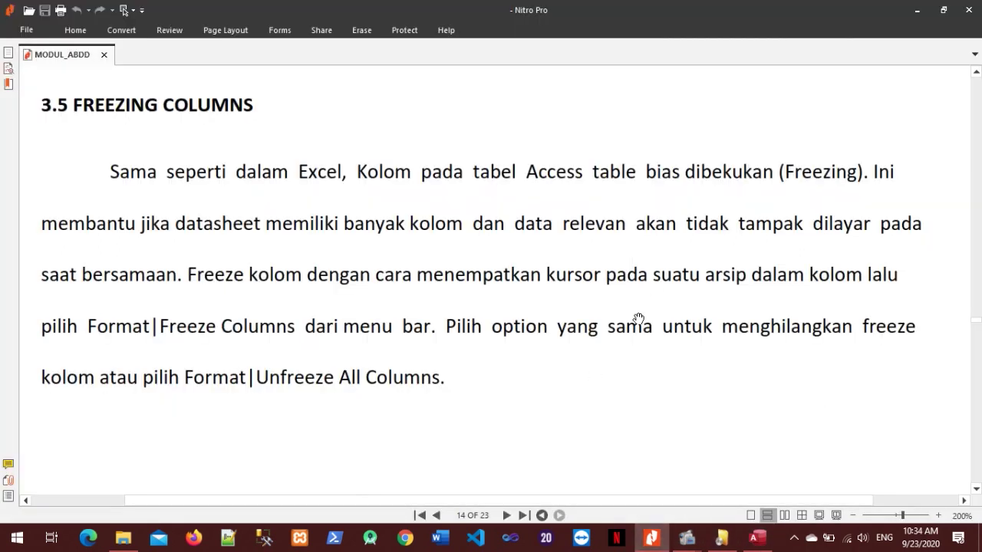
click(745, 533)
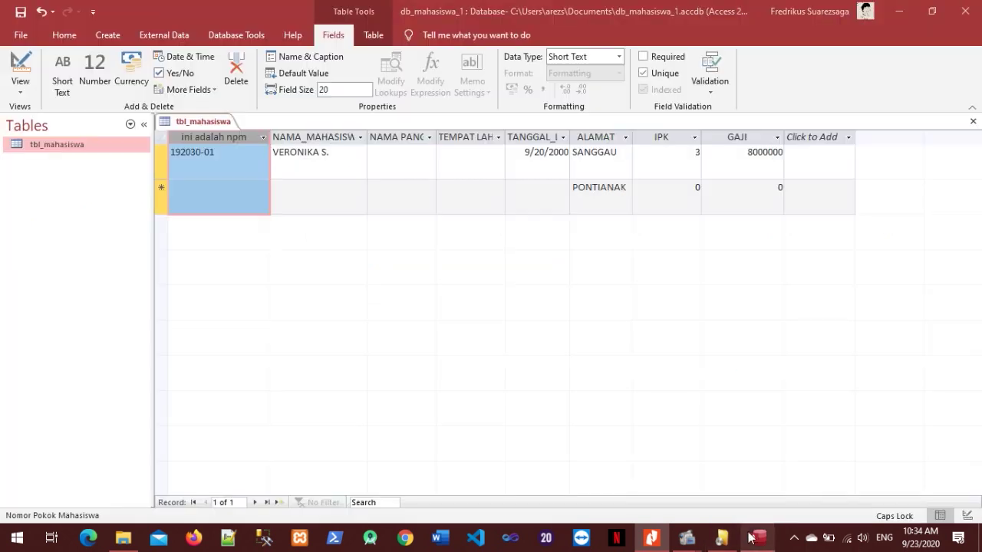
right_click(227, 138)
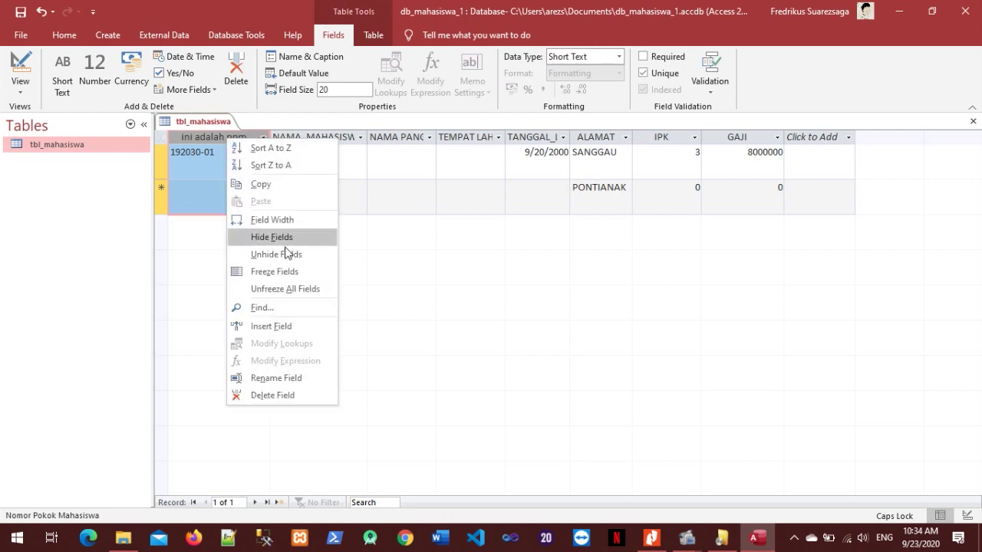
click(283, 272)
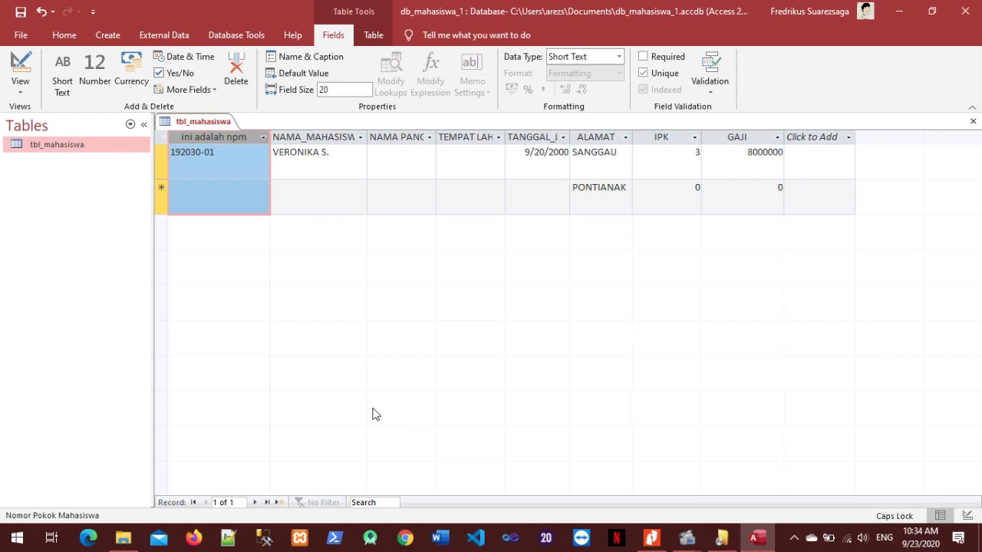
Scroll the module PDF to section 3.6 MENYEMBUNYIKAN KOLOM, then return to Access.
click(224, 151)
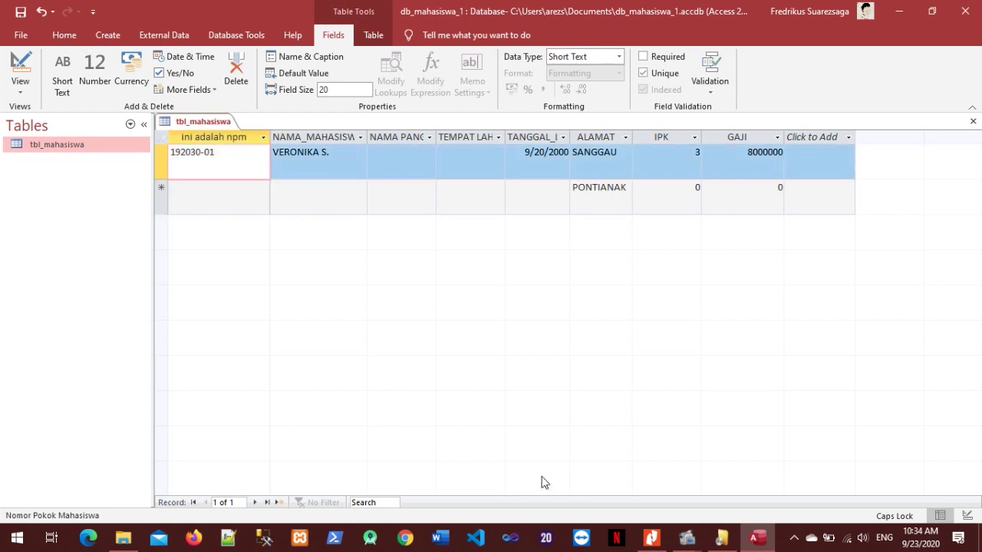
click(651, 537)
scroll(559, 402, down, 10)
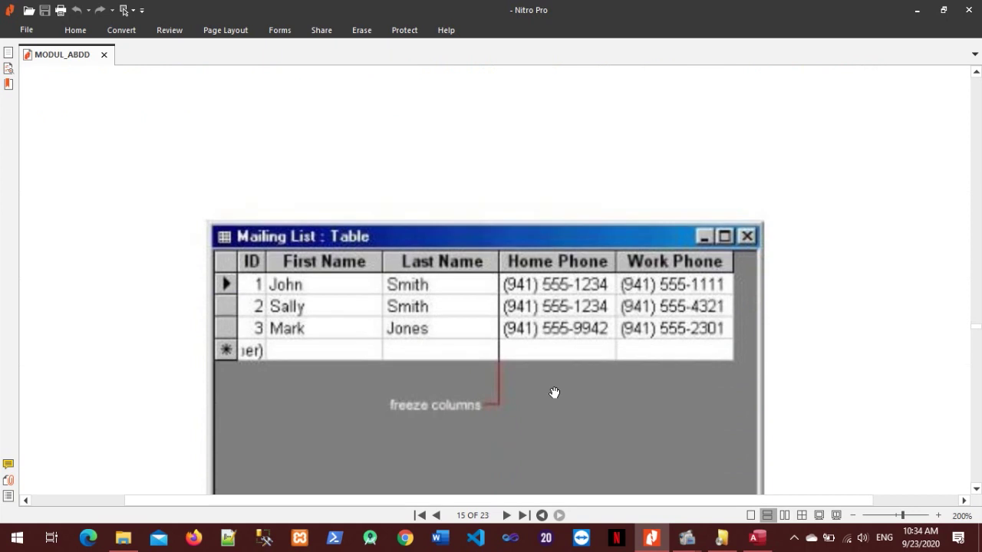
scroll(555, 393, down, 5)
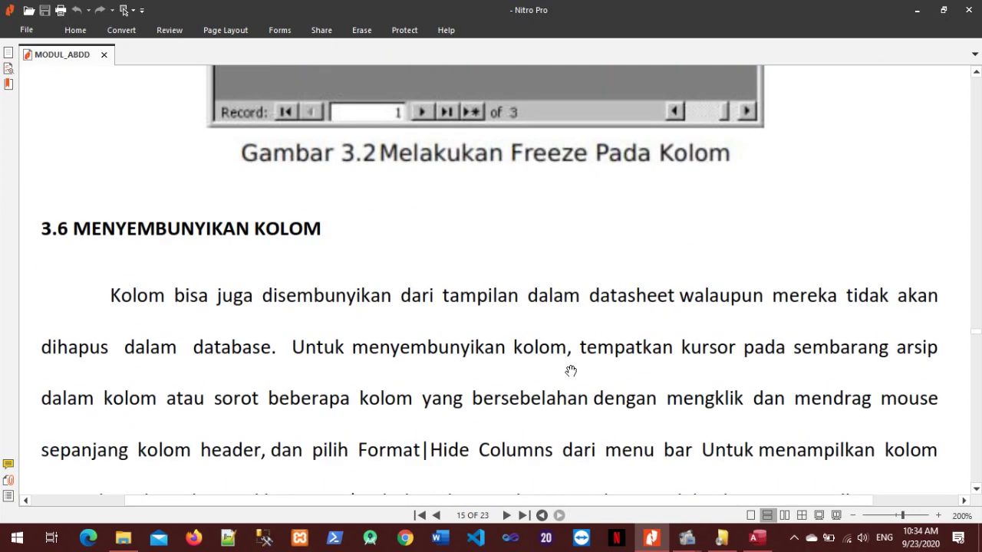
scroll(486, 338, down, 4)
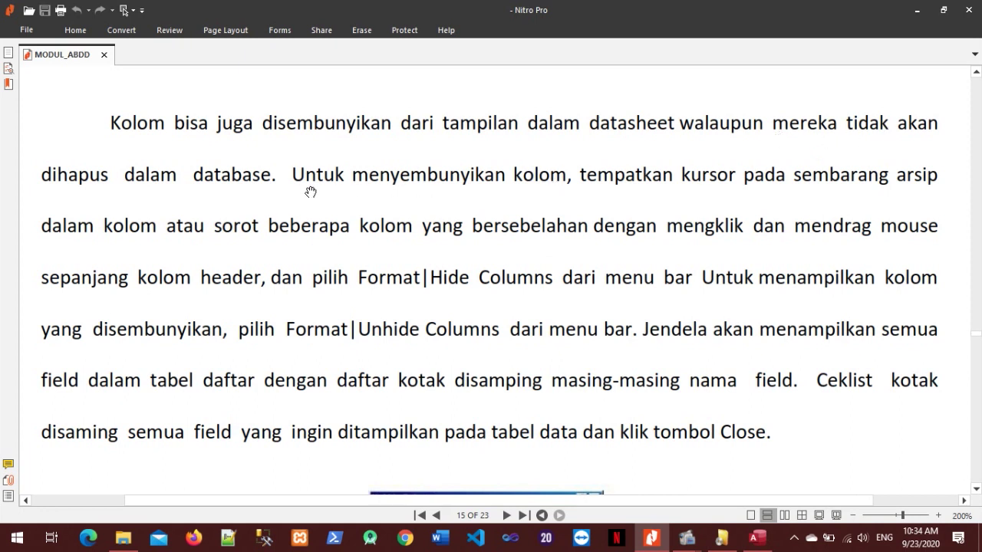
scroll(621, 314, down, 5)
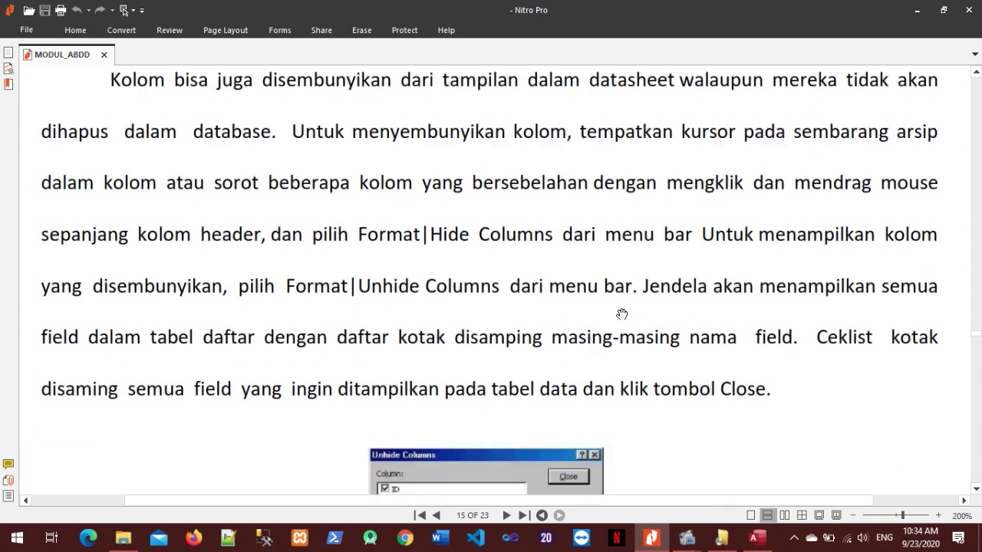
scroll(619, 316, down, 15)
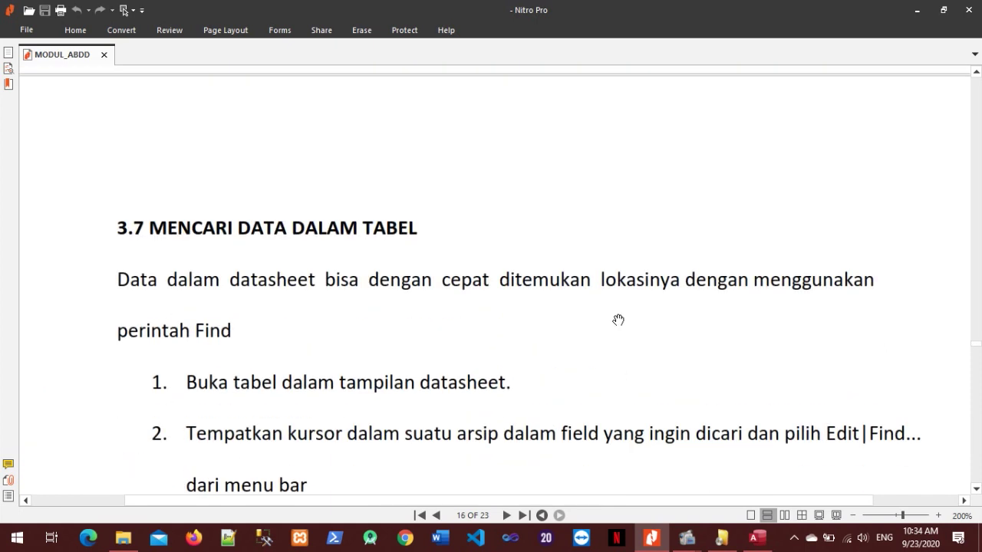
scroll(621, 320, up, 20)
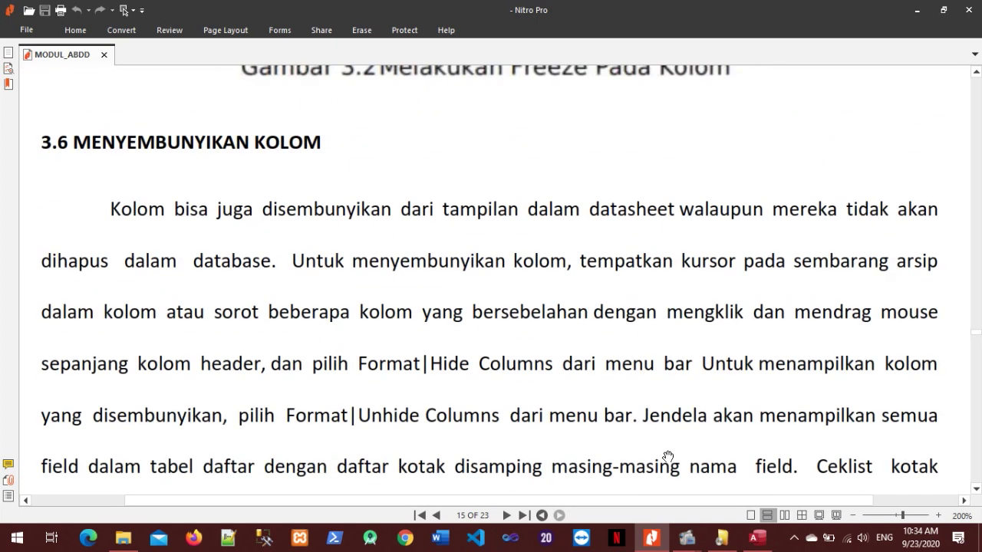
click(754, 539)
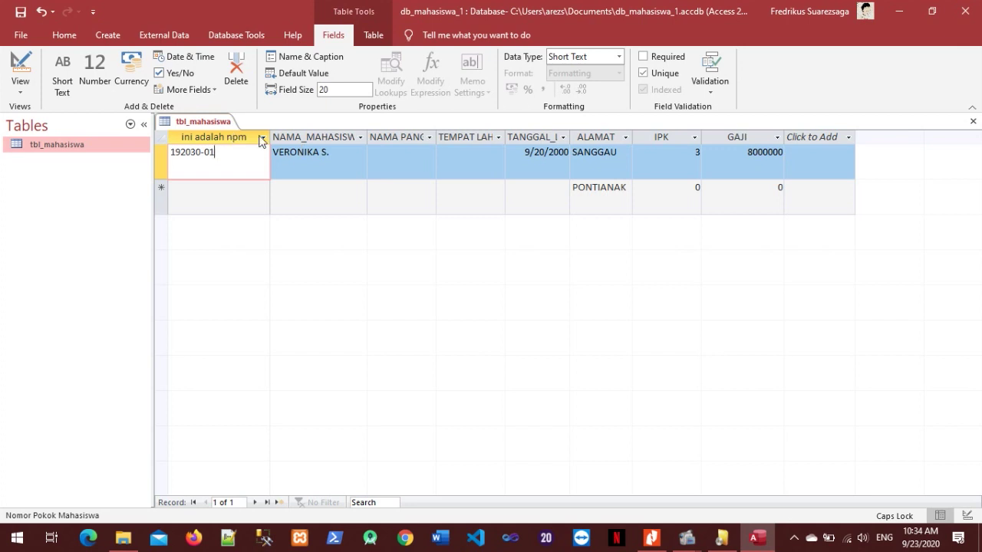
Hide the NAMA_PANGGILAN column from the tbl_mahasiswa datasheet.
click(399, 135)
right_click(407, 135)
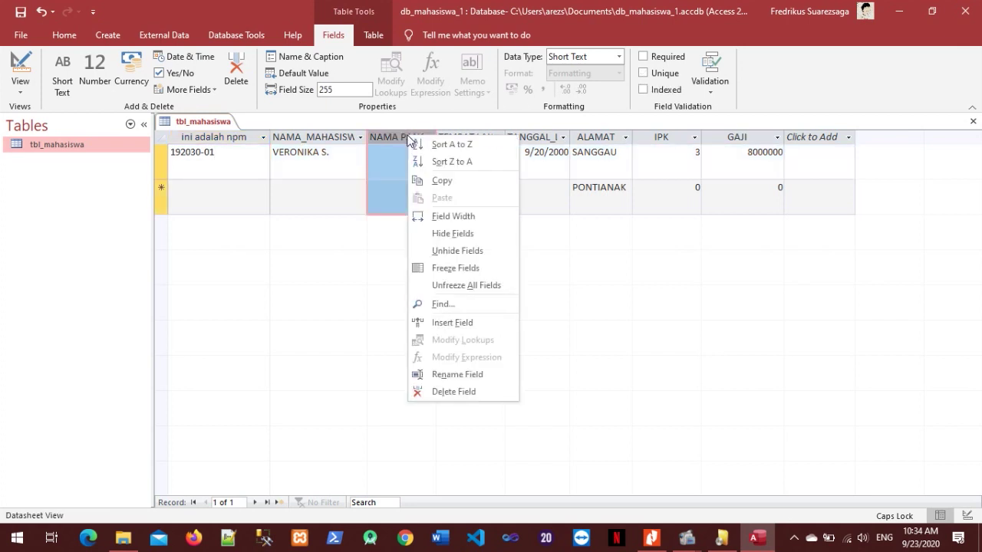
click(465, 234)
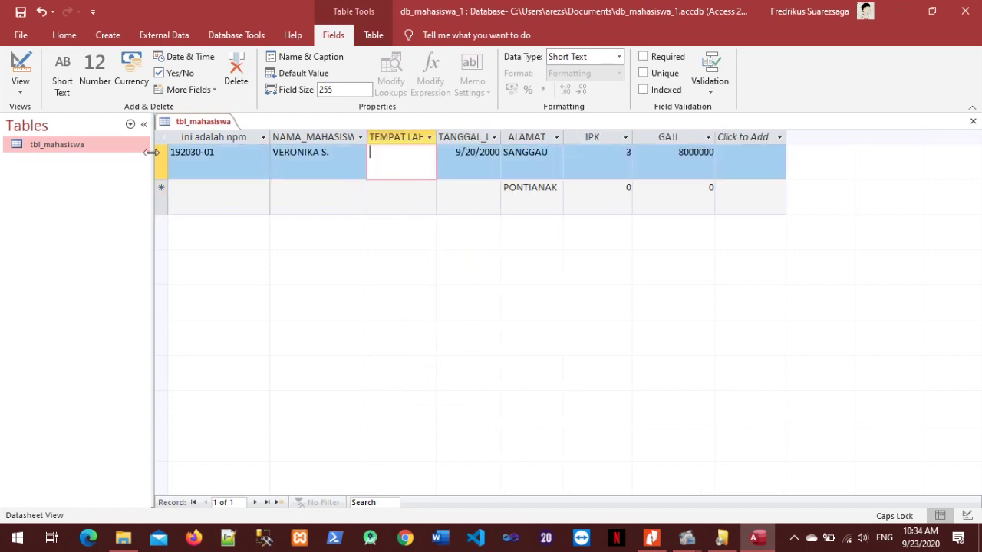
Confirm NAMA PANGGILAN still exists in Design view, then return to the datasheet and PDF.
right_click(112, 146)
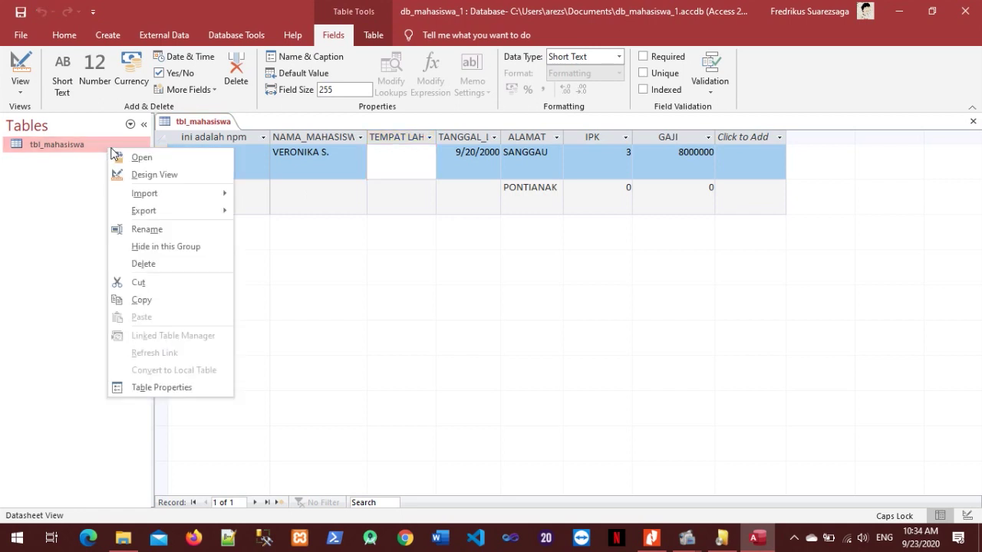
click(154, 175)
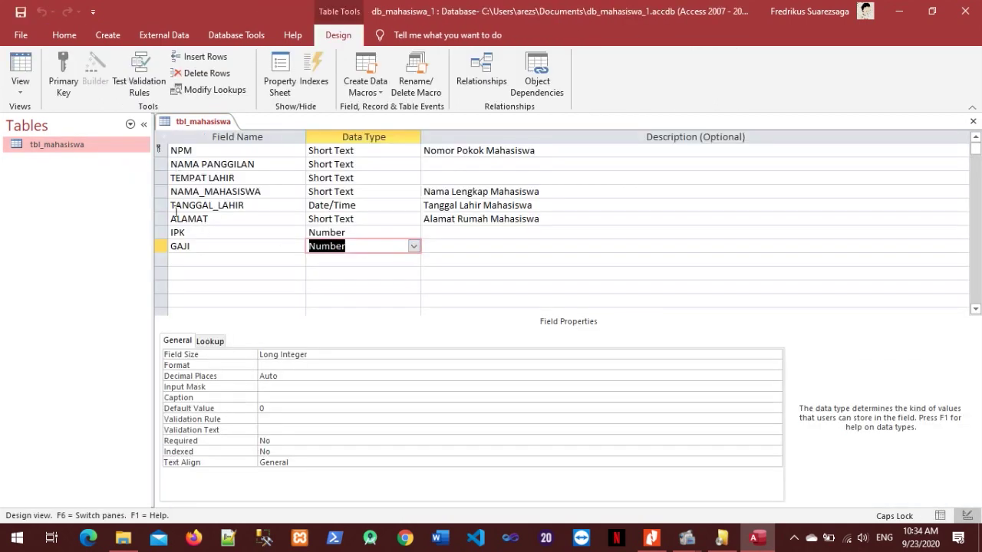
click(162, 164)
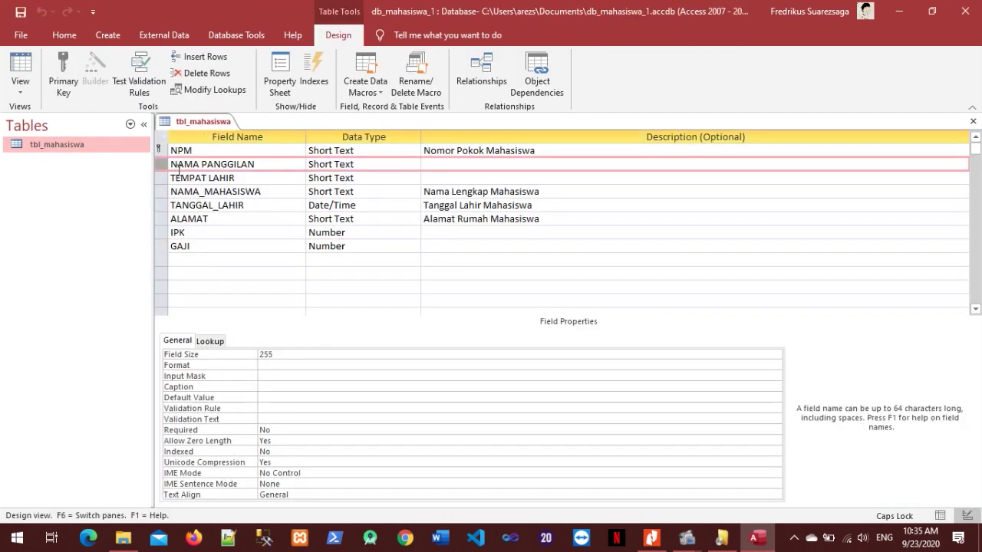
double_click(69, 145)
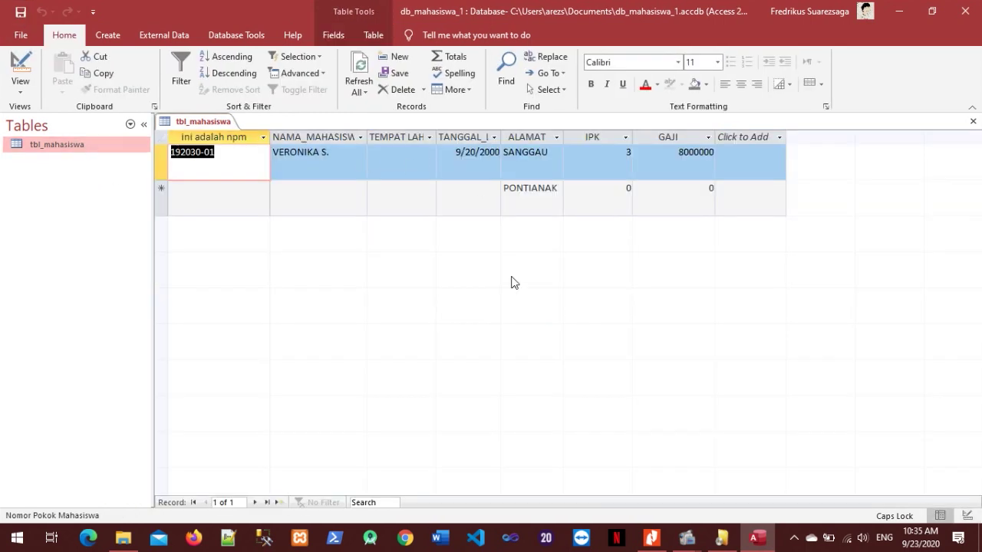
click(652, 537)
Read section 3.7 MENCARI DATA DALAM TABEL through its Find dialog figure, then return to Access.
scroll(530, 245, down, 1)
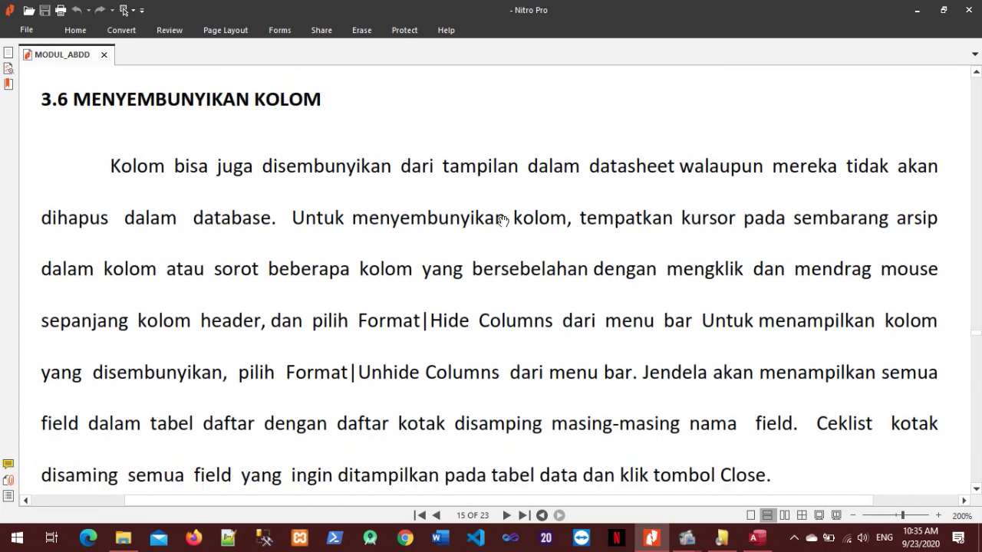
scroll(512, 224, down, 1)
scroll(512, 225, down, 15)
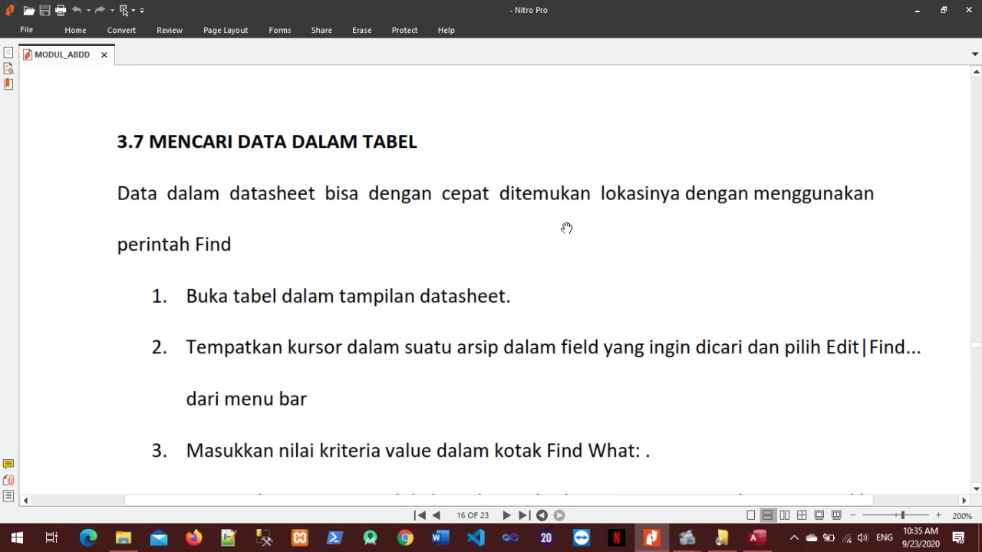
scroll(583, 227, down, 2)
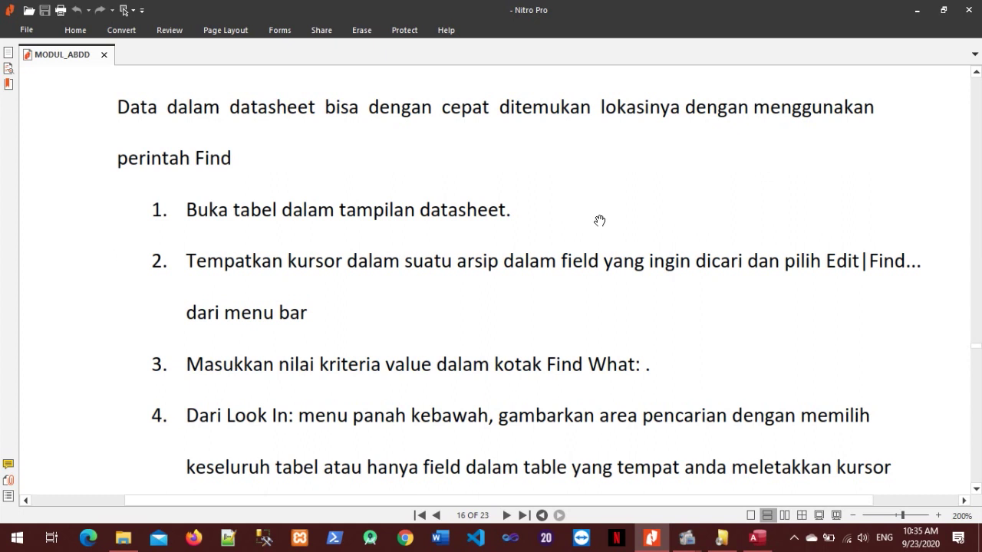
scroll(600, 221, up, 3)
scroll(599, 221, down, 6)
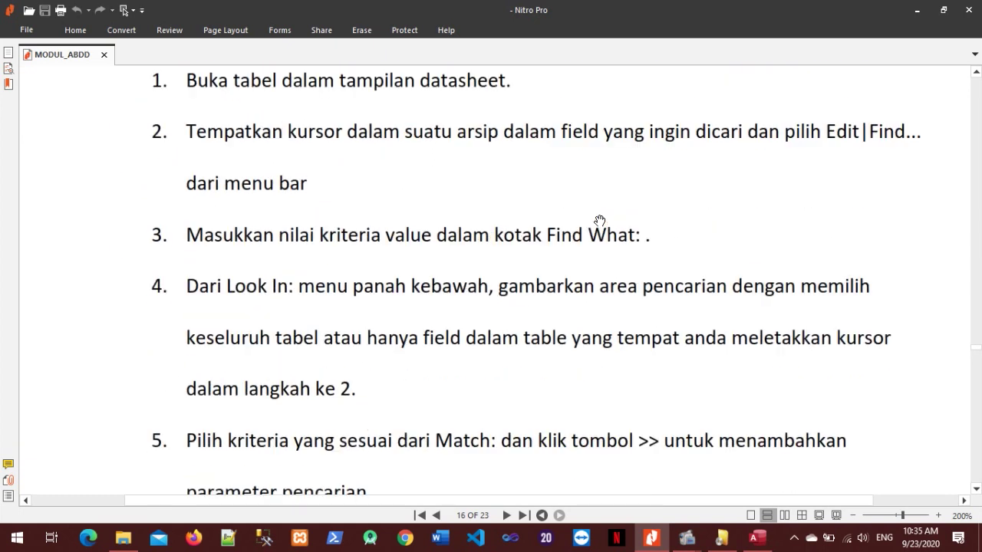
scroll(599, 221, down, 15)
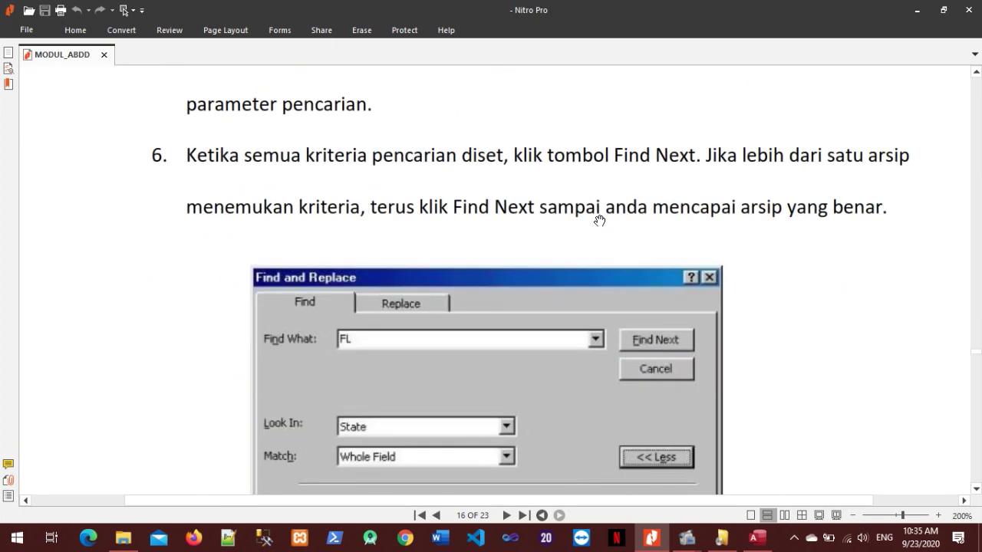
scroll(598, 225, down, 3)
scroll(598, 226, up, 20)
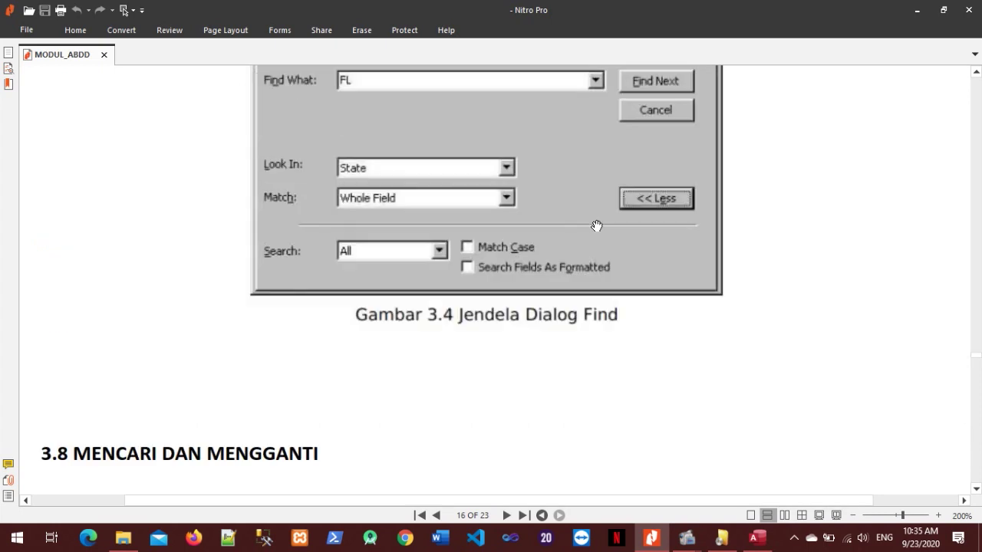
click(757, 538)
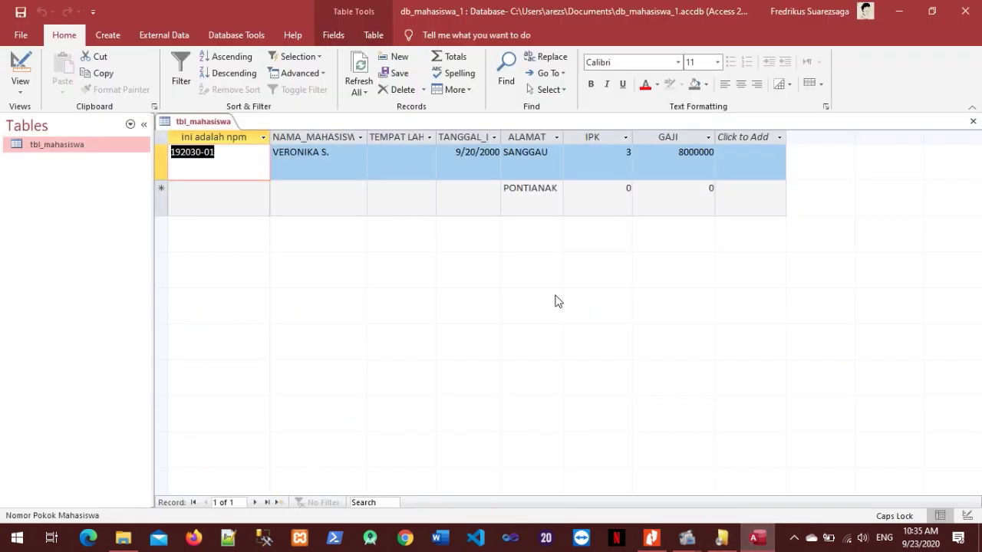
Start a new record with npm 192030-11 and student name JAJA.
click(225, 206)
click(205, 194)
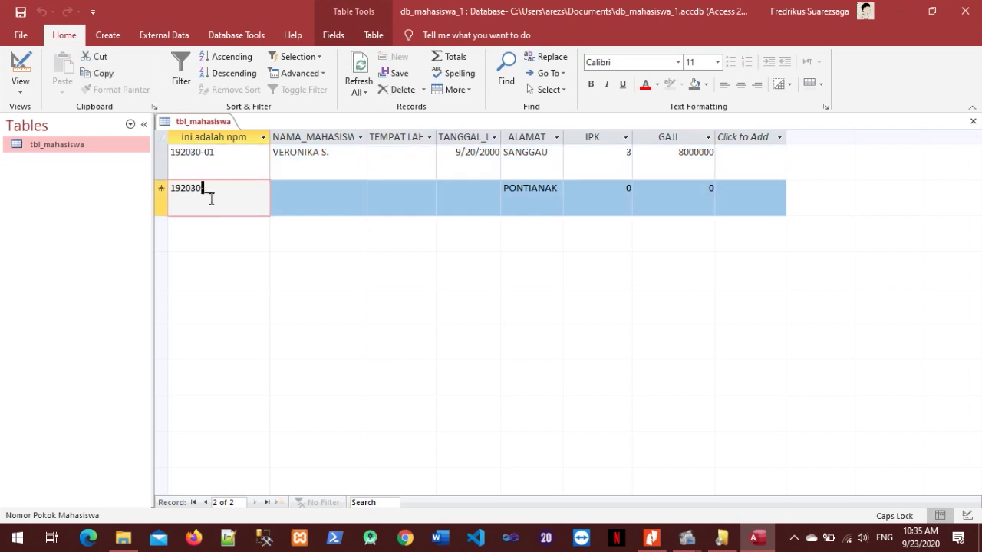
text(11)
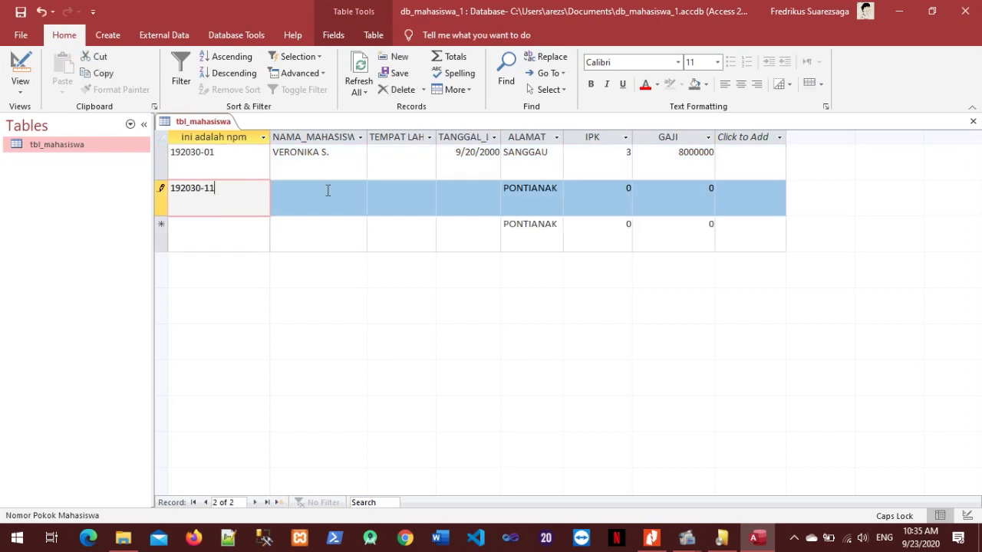
click(343, 190)
key(Caps_Lock)
text(j)
key(BackSpace)
key(Caps_Lock)
text(JAJA)
key(Tab)
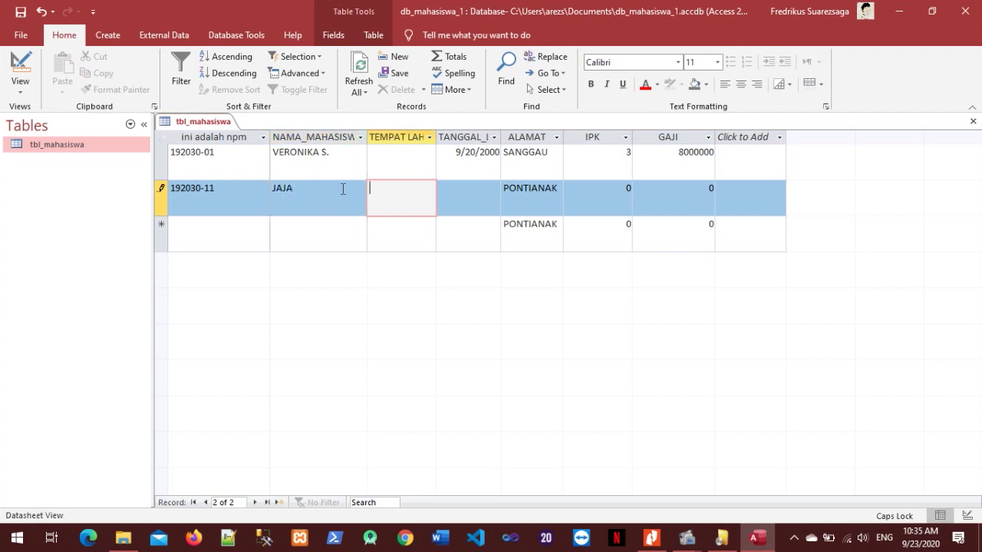
Fill in birthplace PUTUSSIBAU, birth date 10/3/2000, IPK 3 and GAJI 8000000.
text(PUTUSSIBAU)
key(Tab)
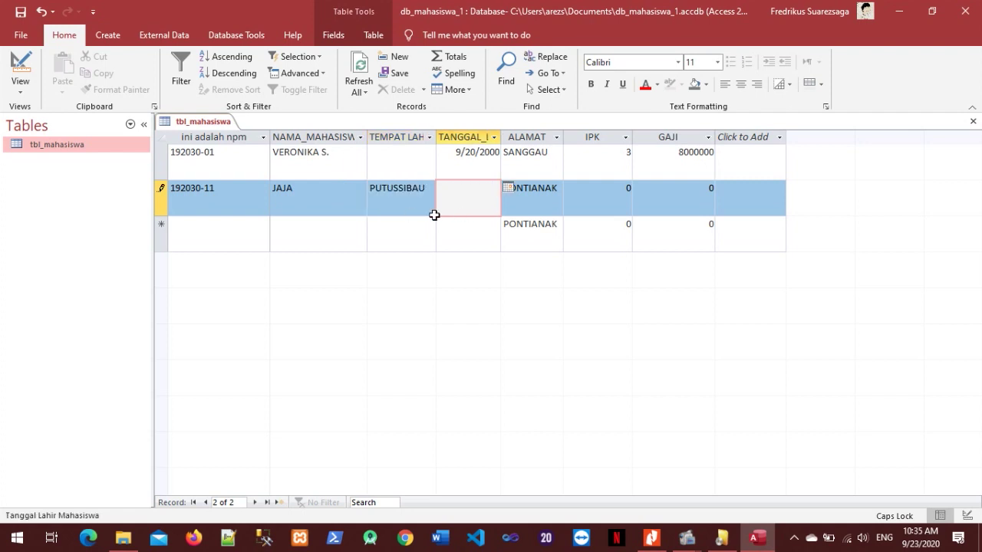
text(10/3/20)
text(20)
key(BackSpace)
key(BackSpace)
text(00)
key(Tab)
key(Tab)
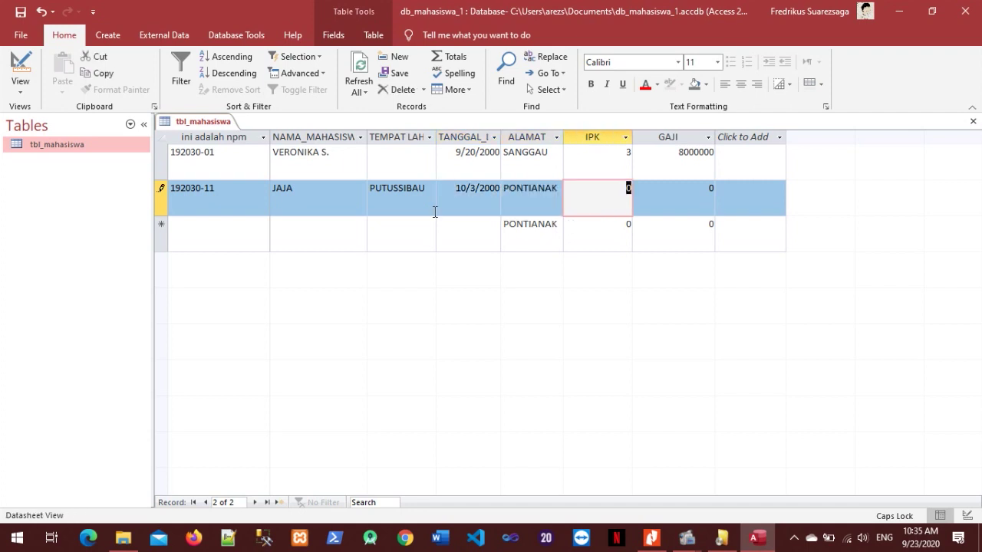
text(5)
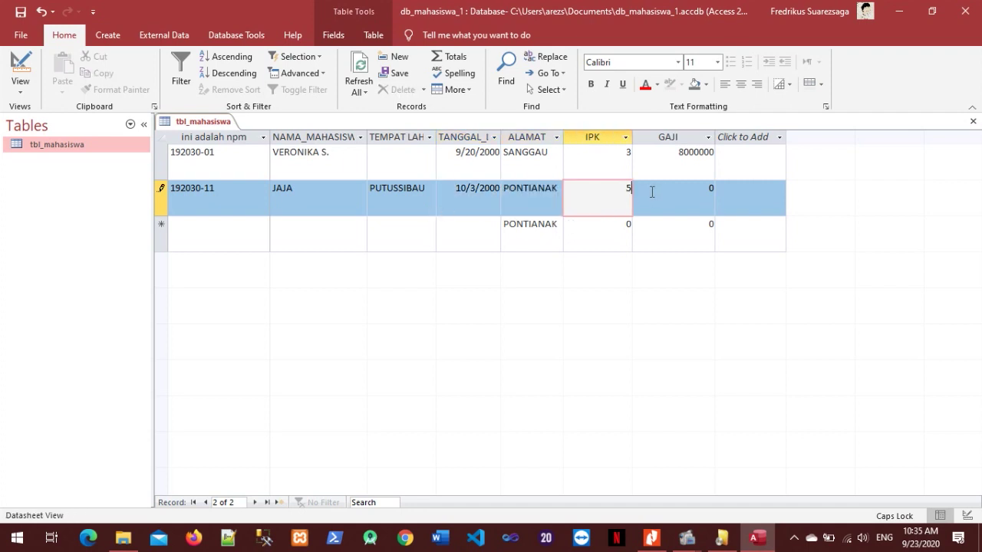
key(Tab)
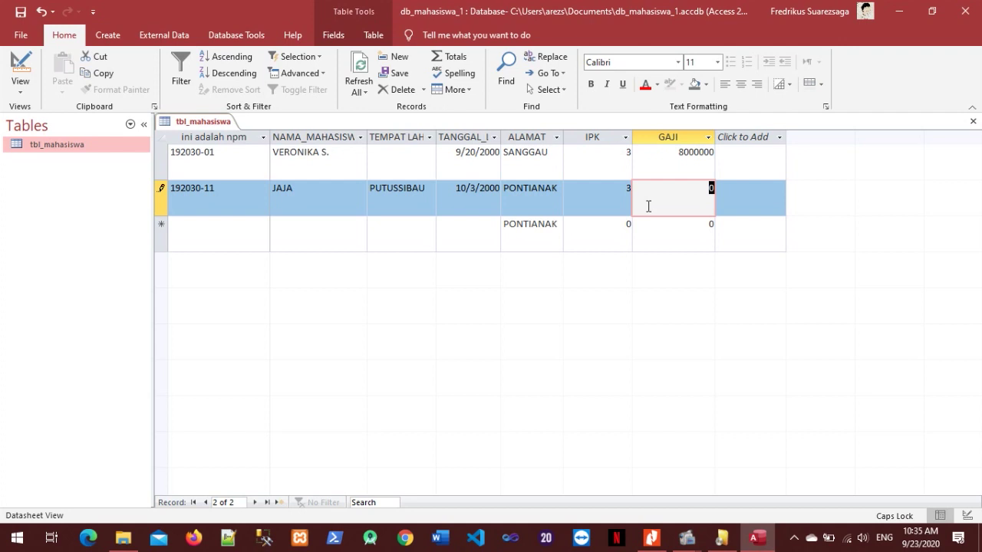
text(8000000)
key(Tab)
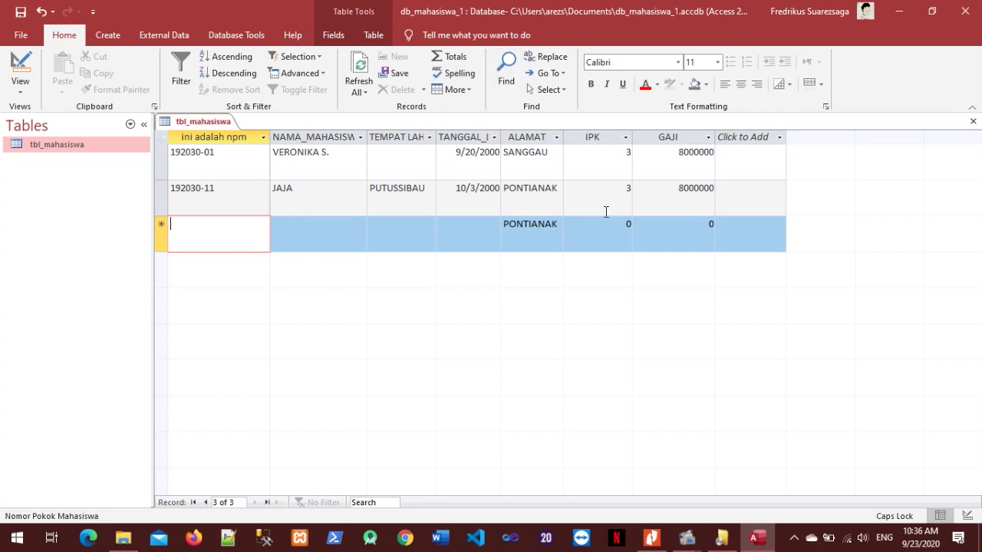
Review the Find dialog's Look In, Match and Search options, then cancel it.
click(506, 84)
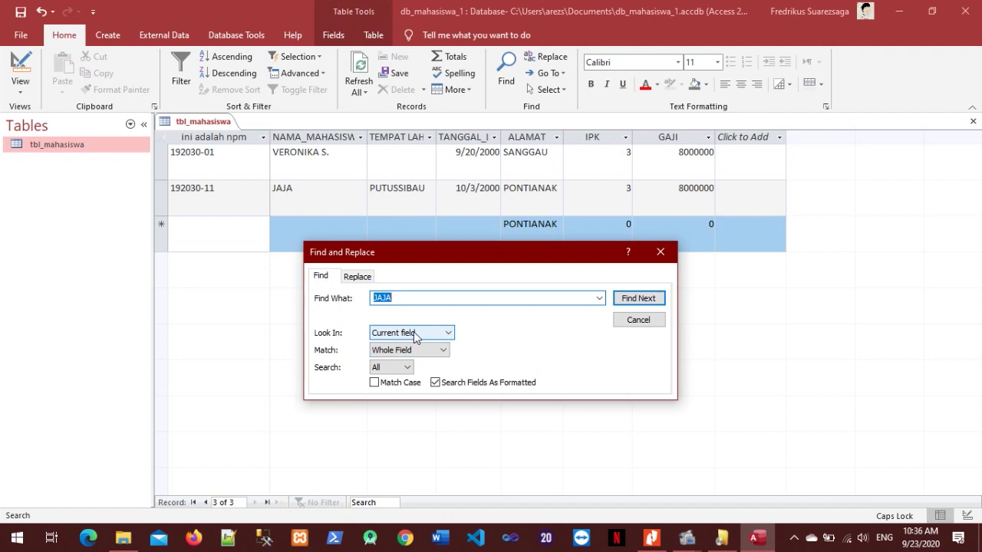
click(415, 333)
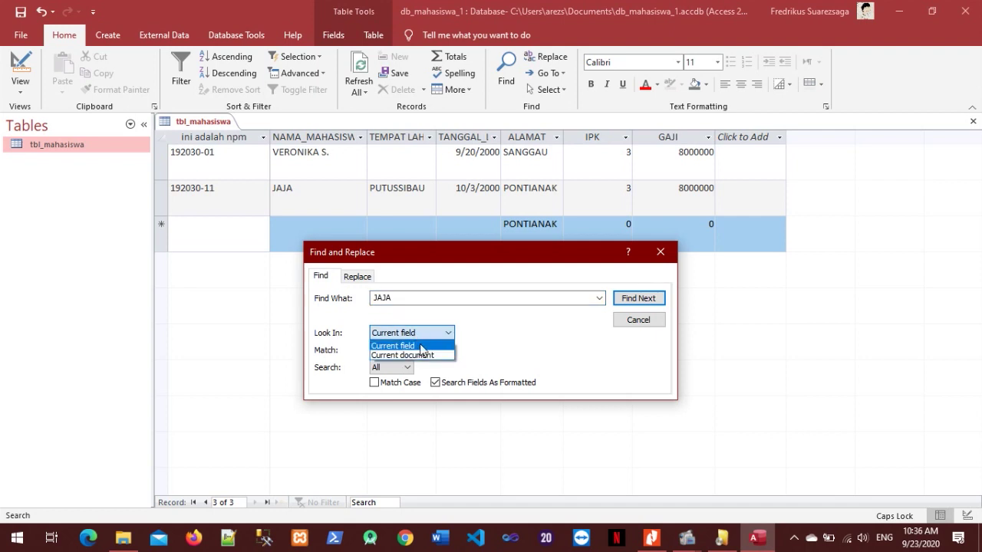
click(422, 346)
click(443, 351)
click(443, 350)
click(391, 368)
click(392, 370)
click(408, 335)
click(644, 316)
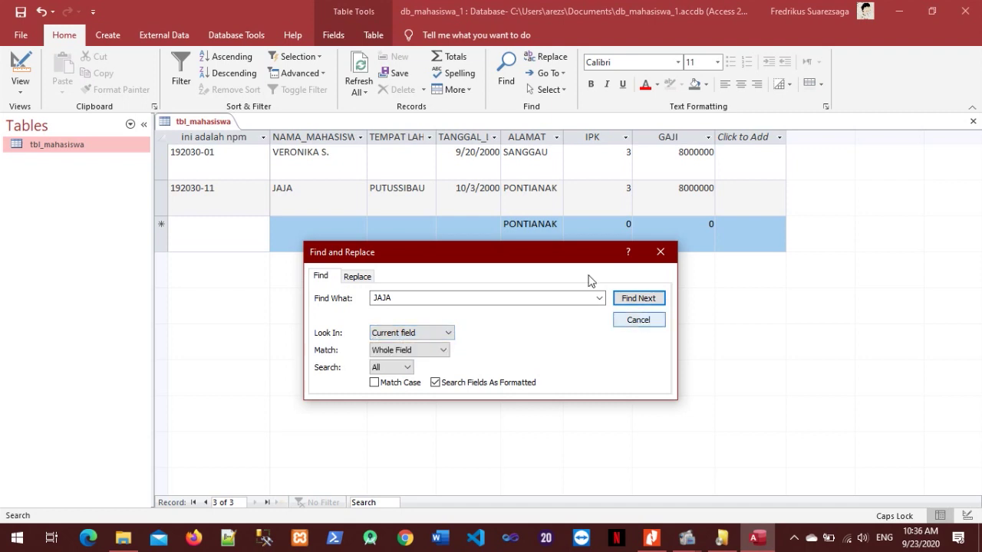
click(656, 323)
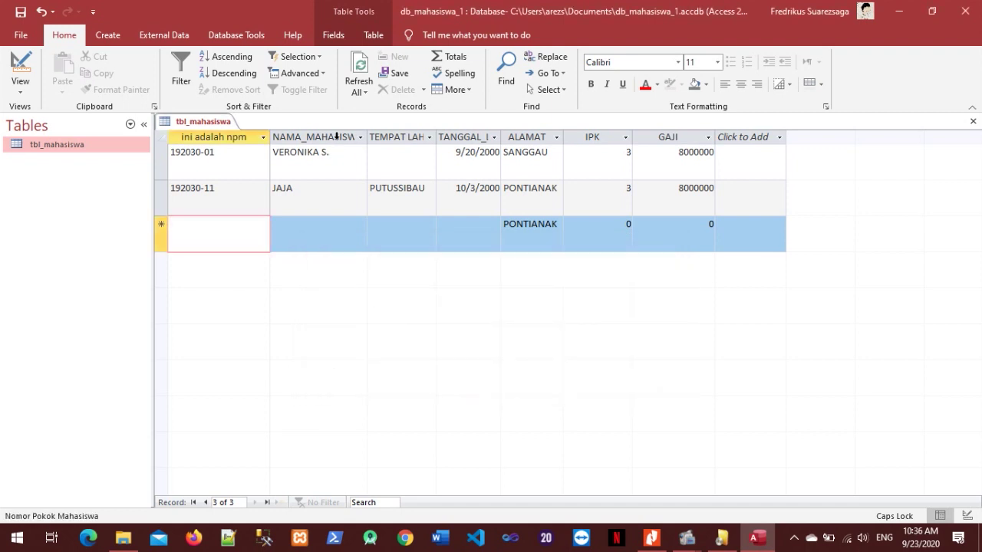
Find JAJA in the NAMA_MAHASISWA column, close the search, and return to the PDF.
click(337, 137)
click(508, 80)
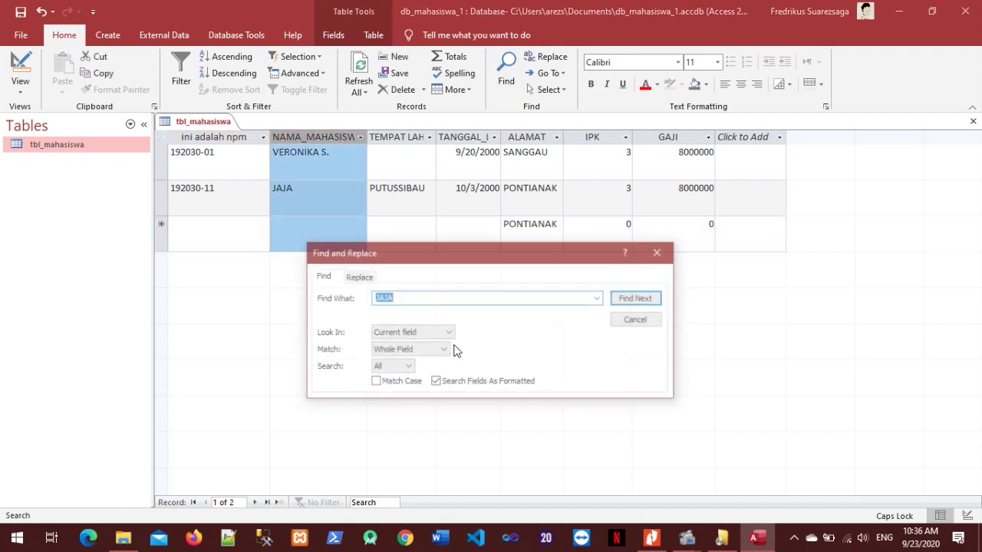
click(415, 332)
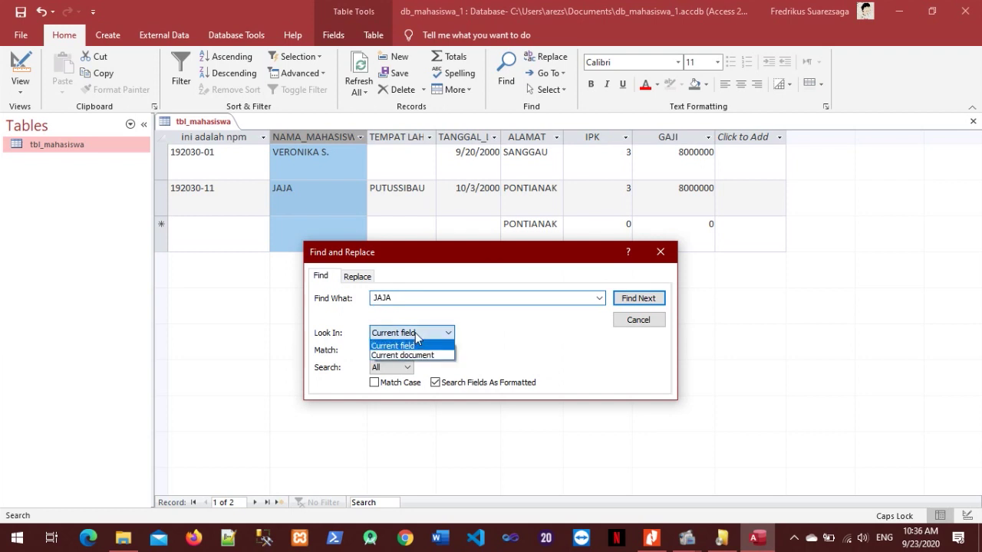
click(637, 299)
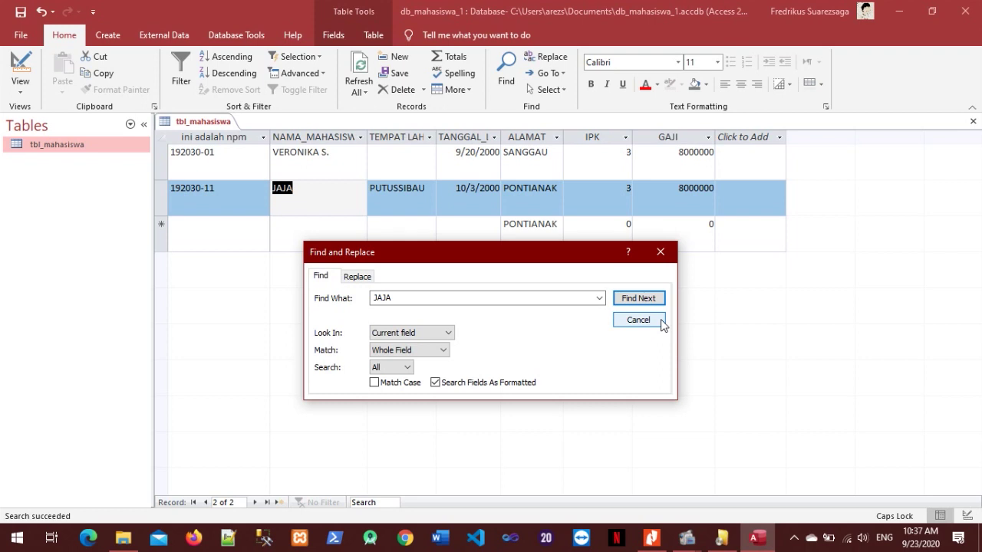
click(653, 326)
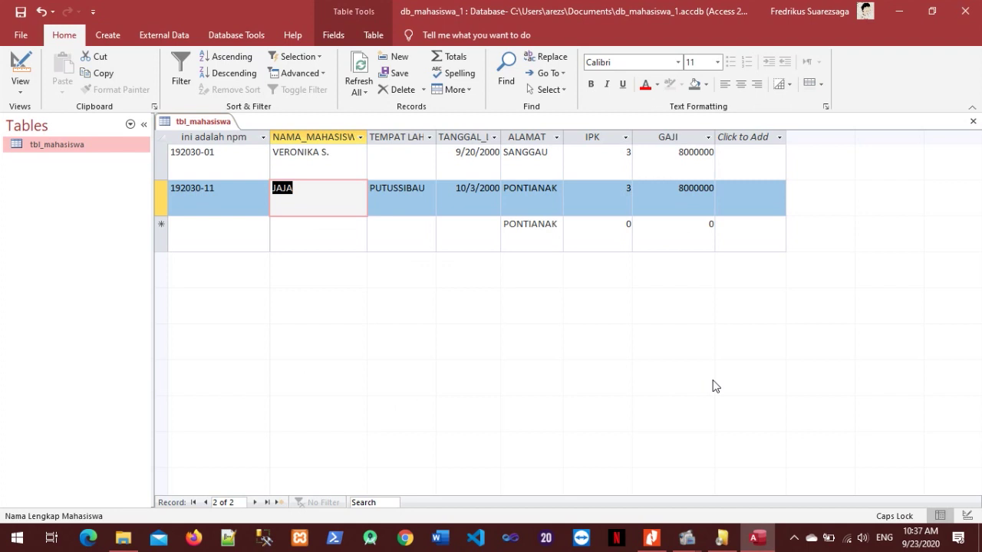
click(651, 537)
Scroll the MODUL_ABDD PDF to section 3.8 MENCARI DAN MENGGANTI and its Gambar 3.5 Find and Replace figure.
scroll(657, 345, down, 2)
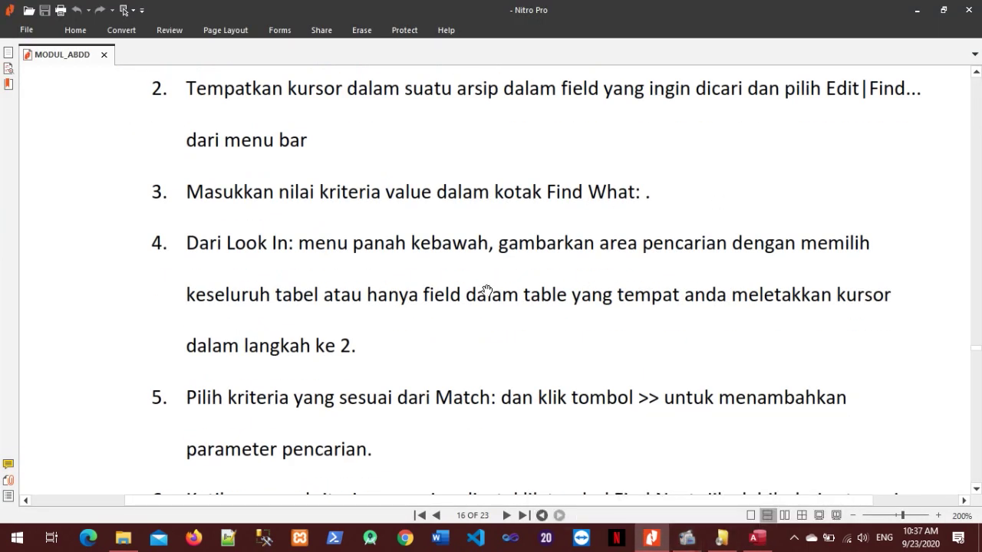
scroll(488, 306, down, 4)
scroll(487, 306, up, 10)
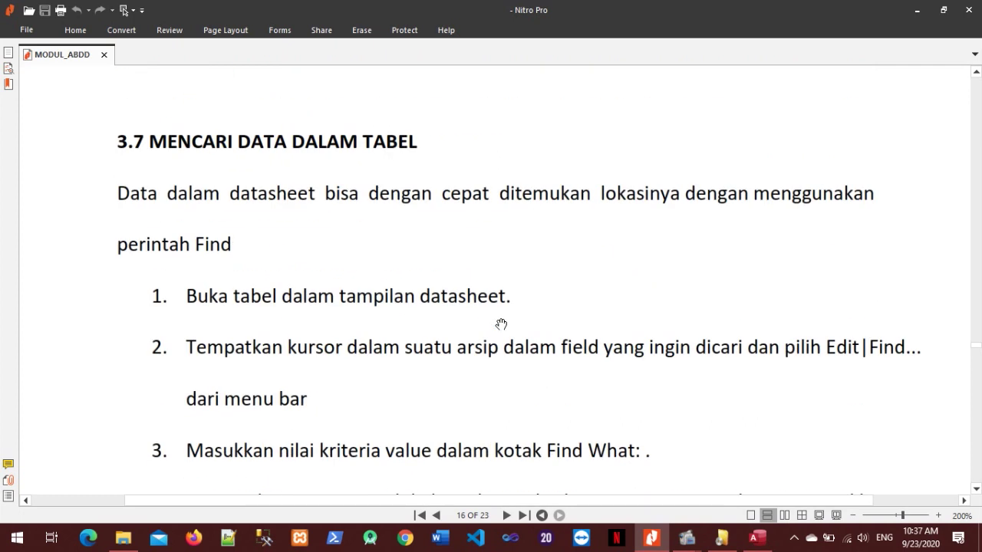
scroll(501, 324, down, 12)
scroll(501, 339, down, 8)
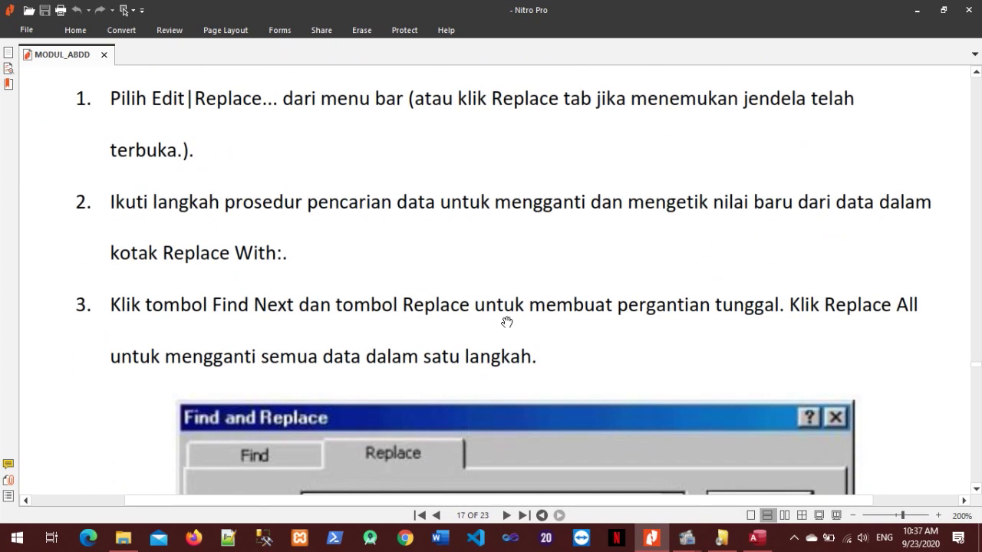
scroll(505, 323, down, 11)
scroll(532, 284, up, 6)
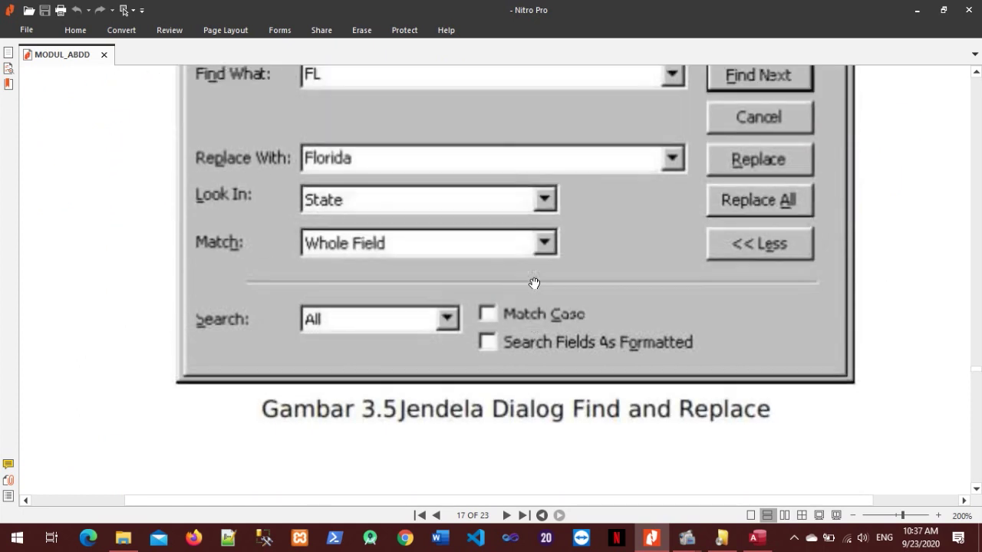
Return to the student table and try Find and Replace, including on the NAMA_MAHASISWA column.
click(757, 538)
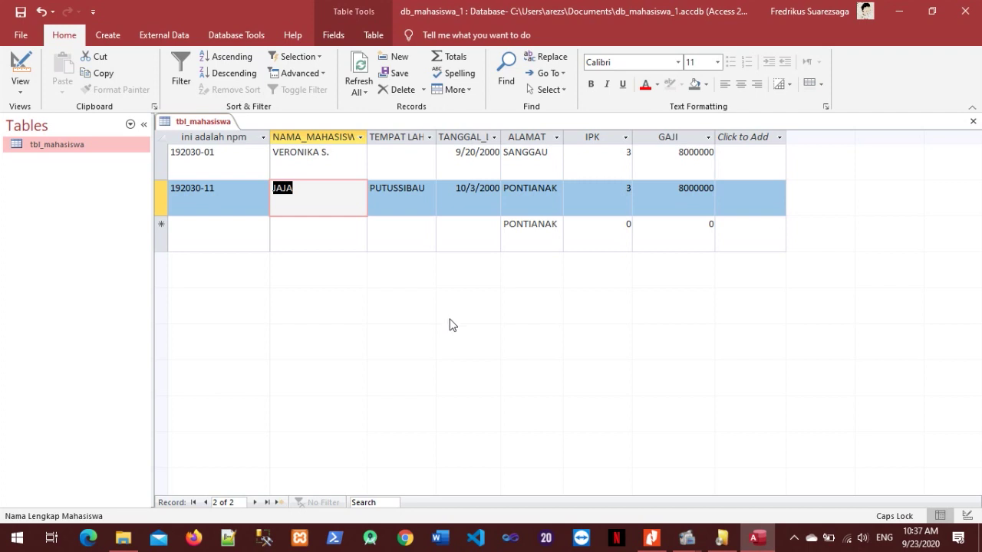
click(551, 56)
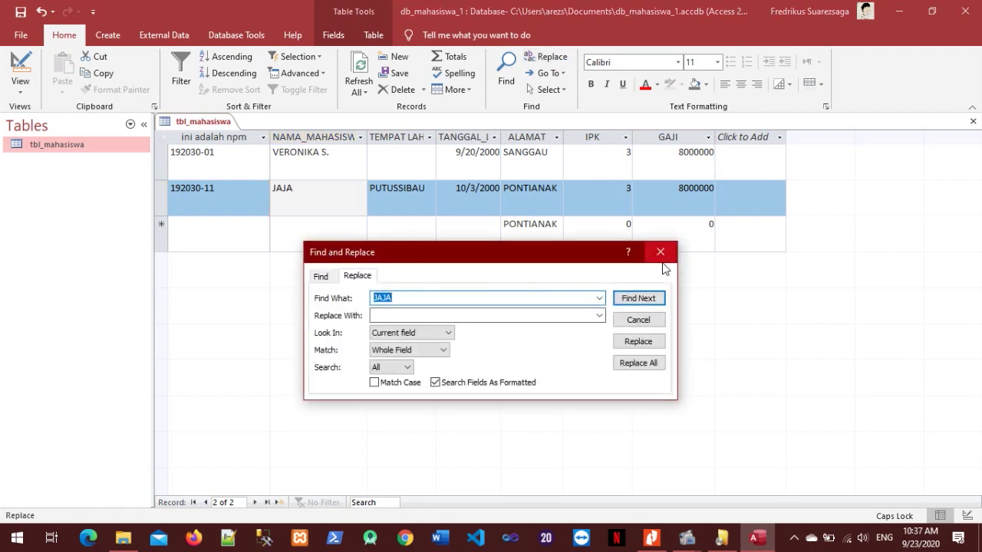
click(661, 260)
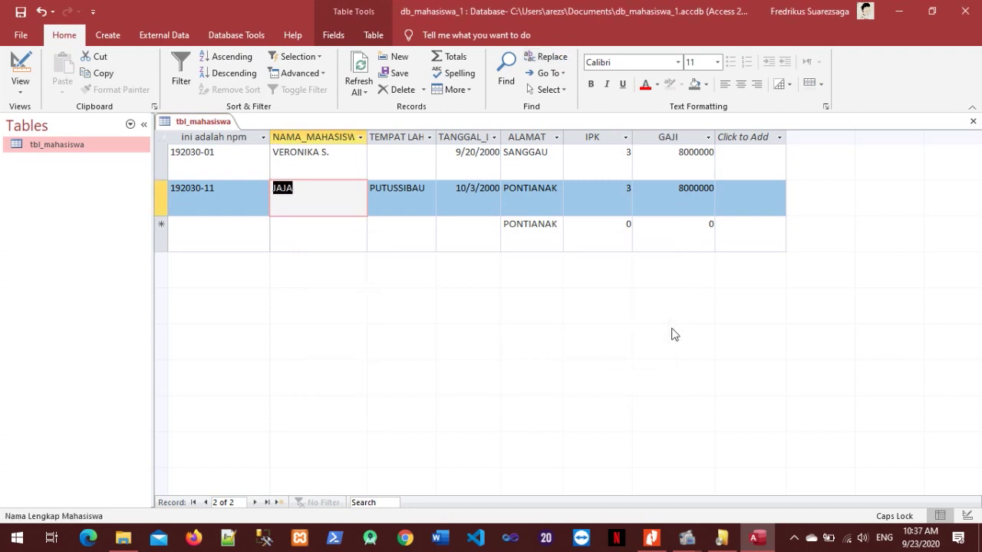
key(ctrl+h)
click(662, 255)
click(345, 136)
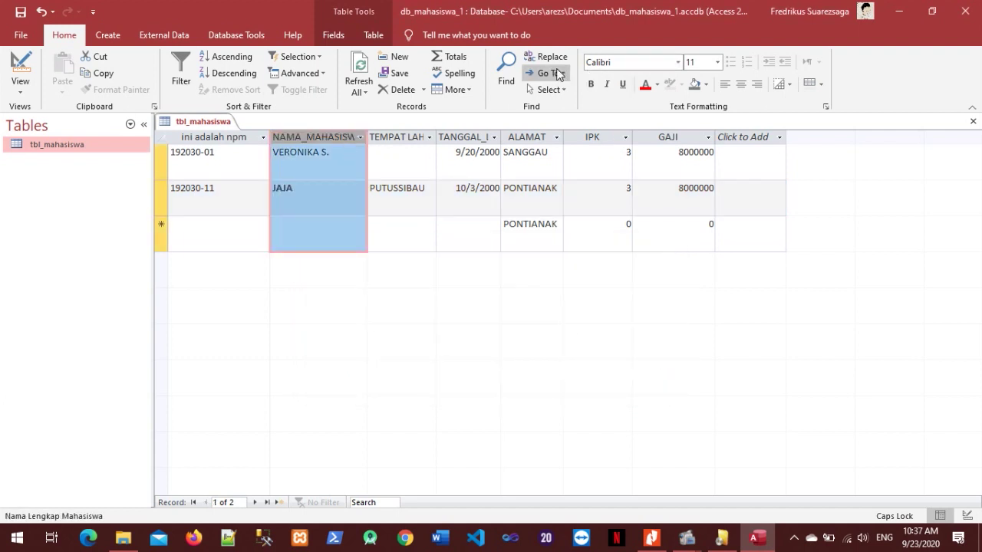
click(549, 57)
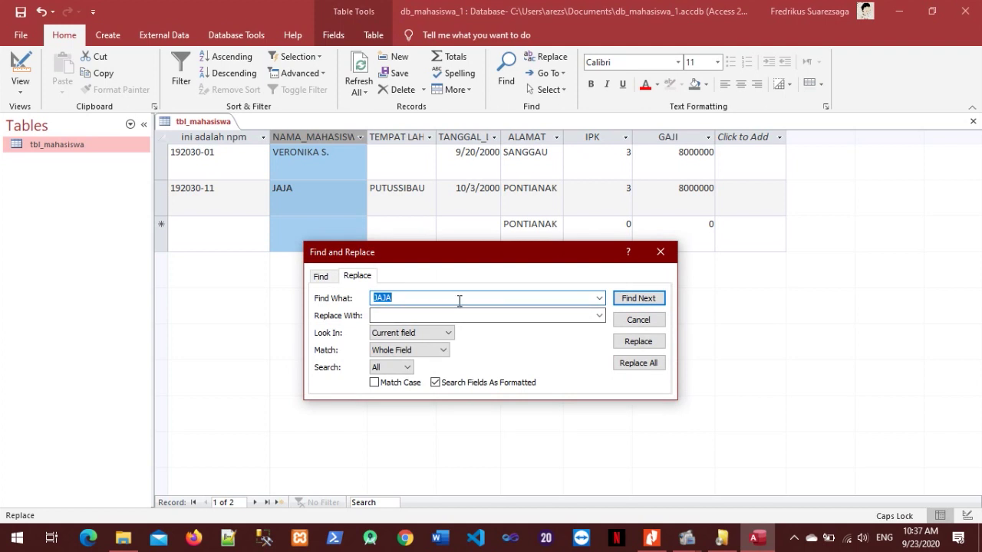
click(656, 319)
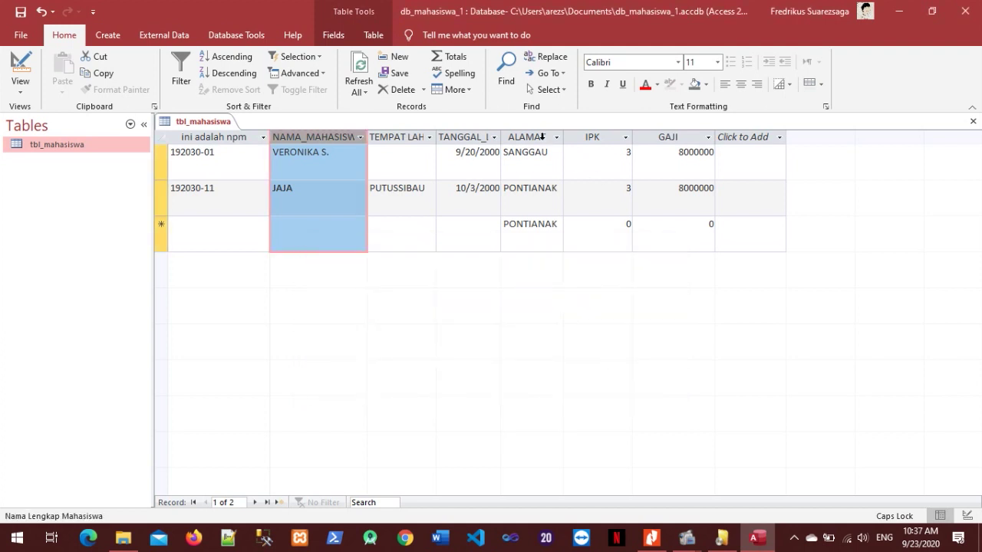
Select the ALAMAT column and set Find What to PONTIANAK, Replace With to KUBU RAYA.
click(544, 138)
click(549, 57)
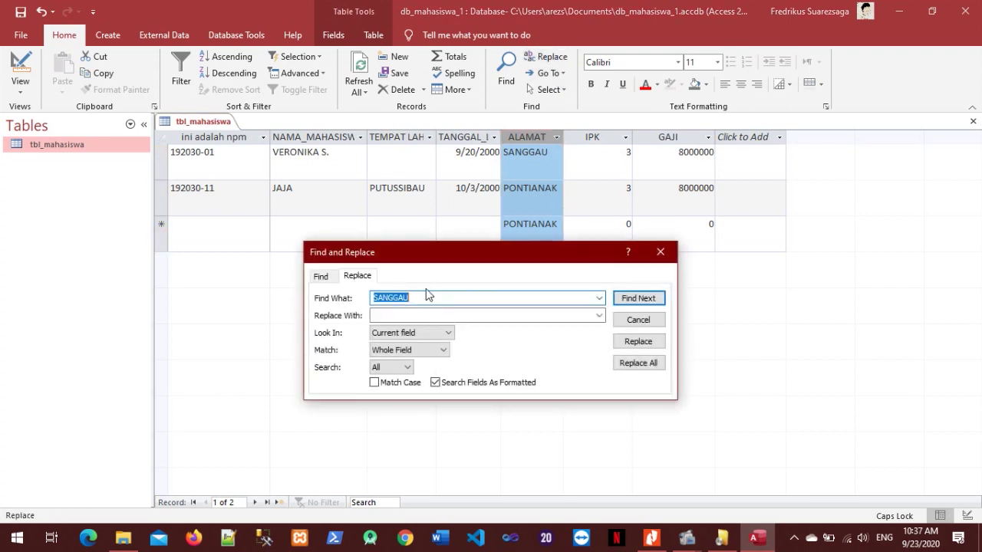
text(PONTIANAK)
key(Tab)
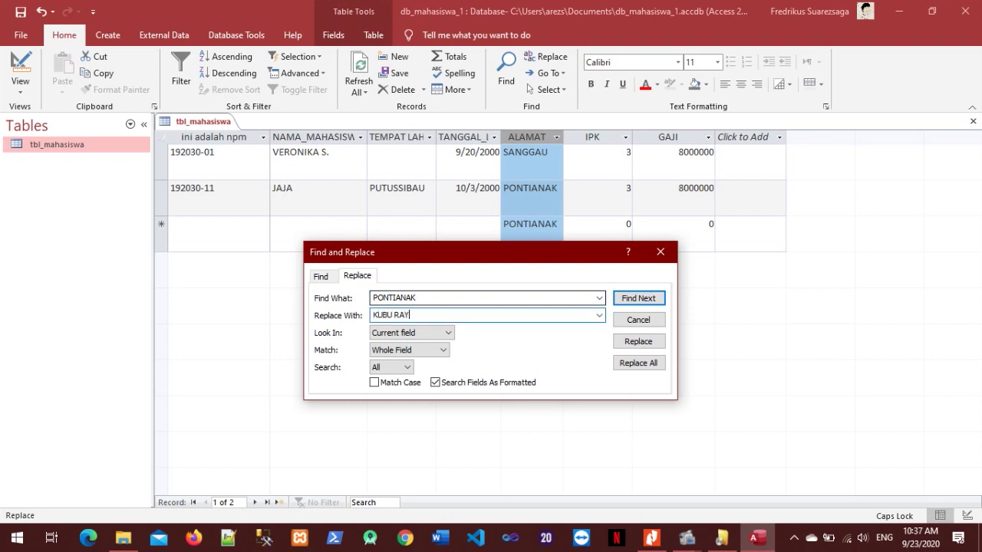
text(KUBU RAYA)
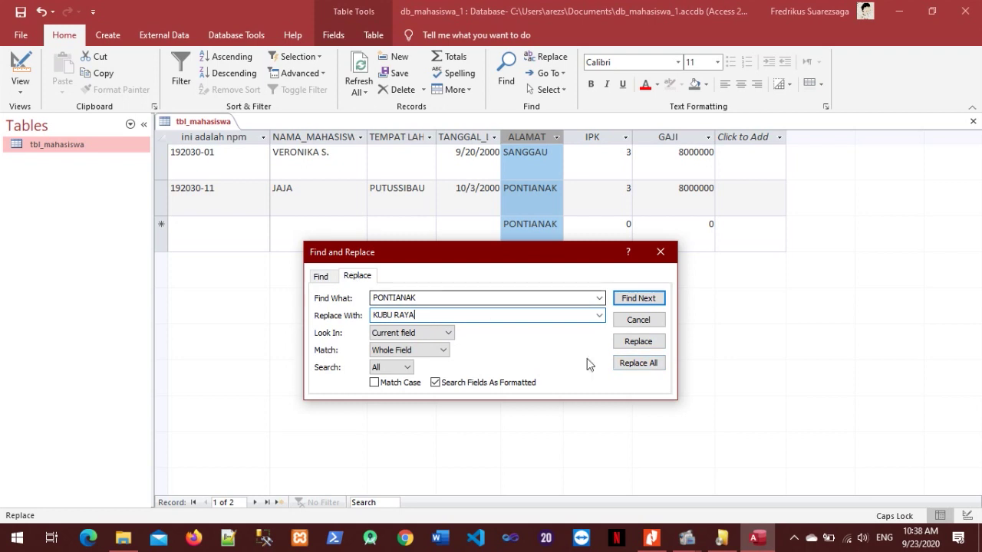
Change Look In to search the whole table after Replace fails to find PONTIANAK.
click(639, 341)
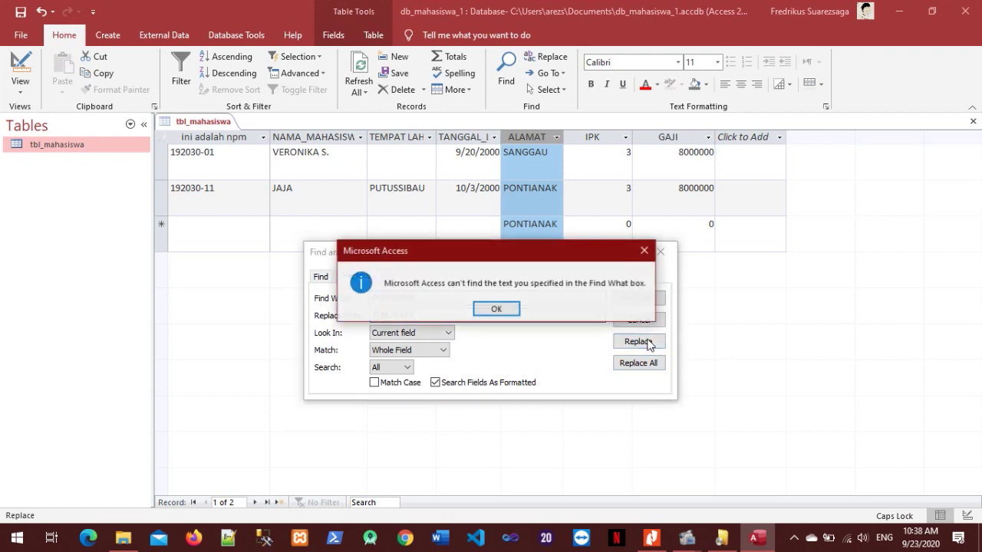
click(497, 310)
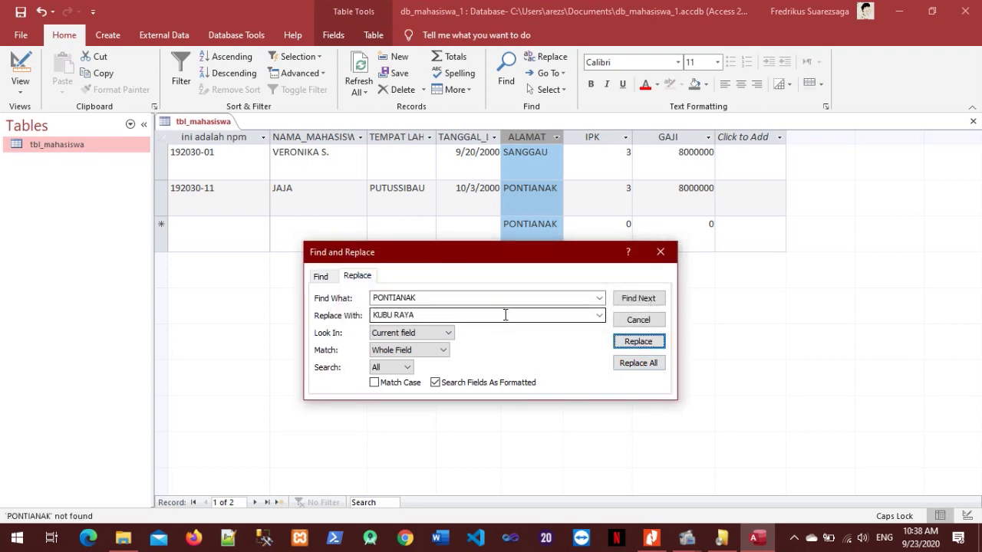
double_click(444, 298)
click(440, 314)
click(446, 300)
click(448, 333)
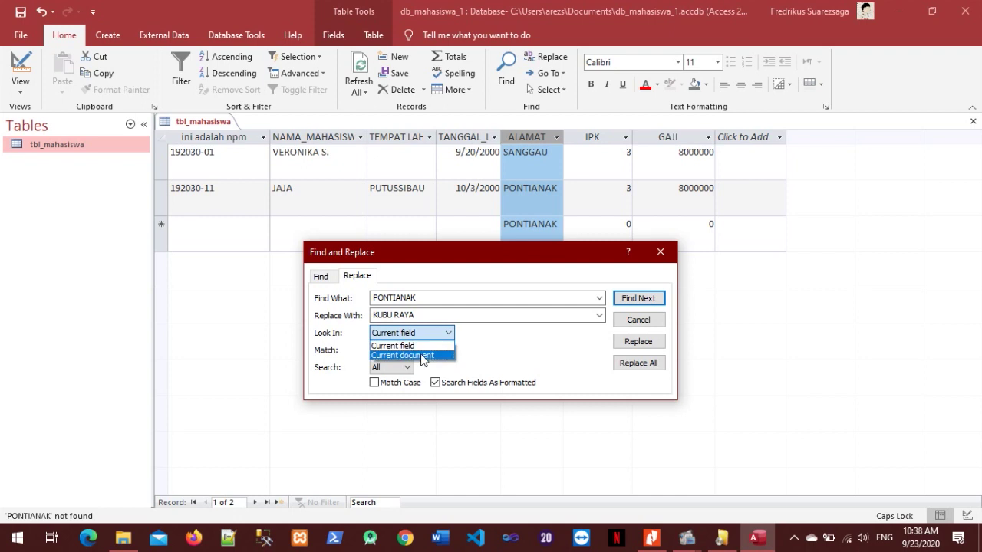
click(426, 355)
click(634, 343)
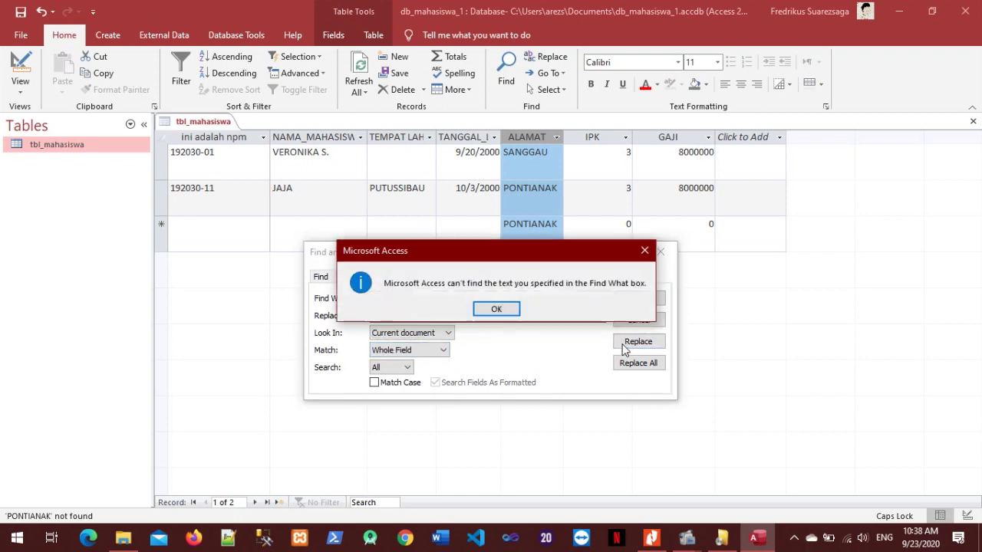
click(499, 309)
Replace All PONTIANAK with KUBU RAYA, confirm, close the dialog and check JAJA's address.
click(636, 364)
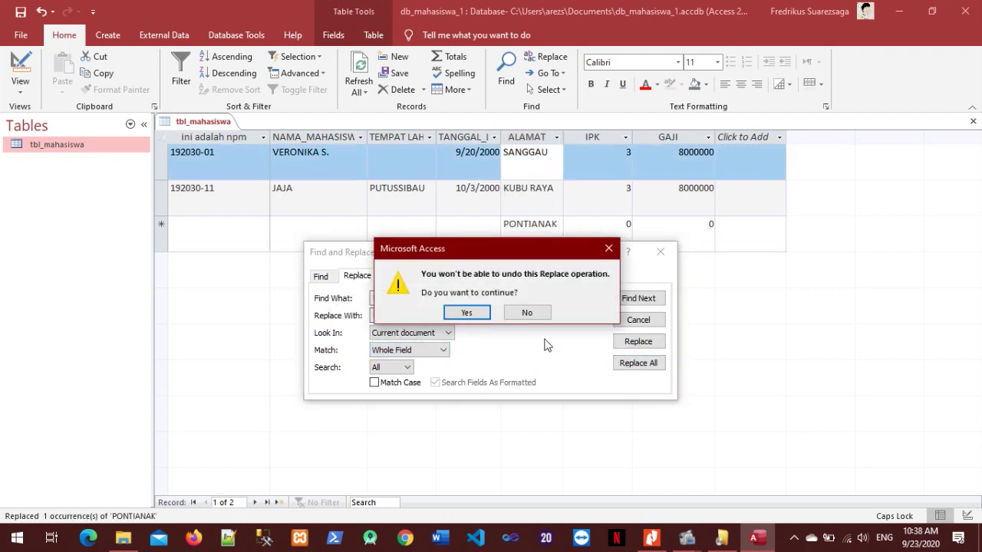
click(476, 317)
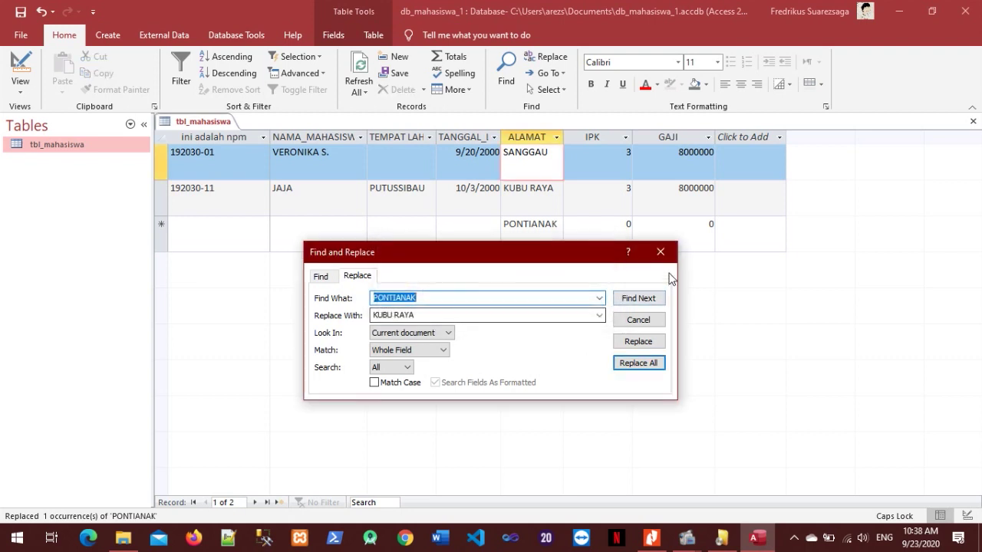
click(660, 252)
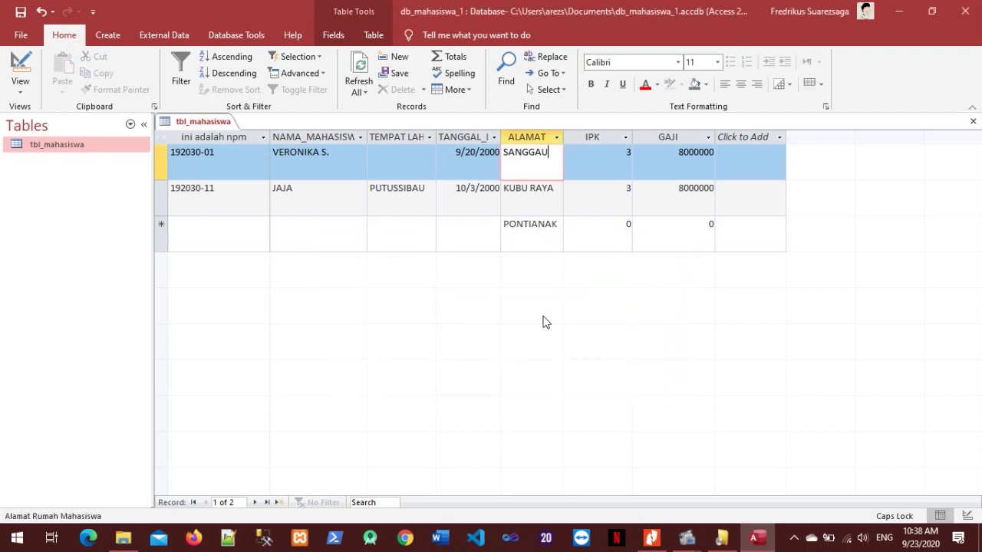
click(518, 194)
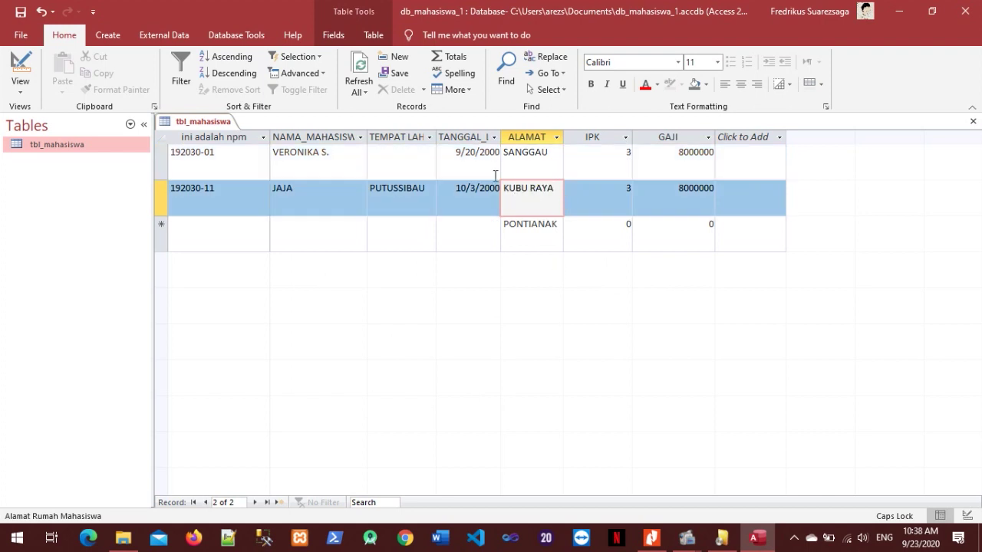
Scroll the PDF module in Nitro Pro down to page 18, LATIHAN 3.
click(652, 538)
scroll(668, 297, down, 5)
scroll(665, 298, down, 4)
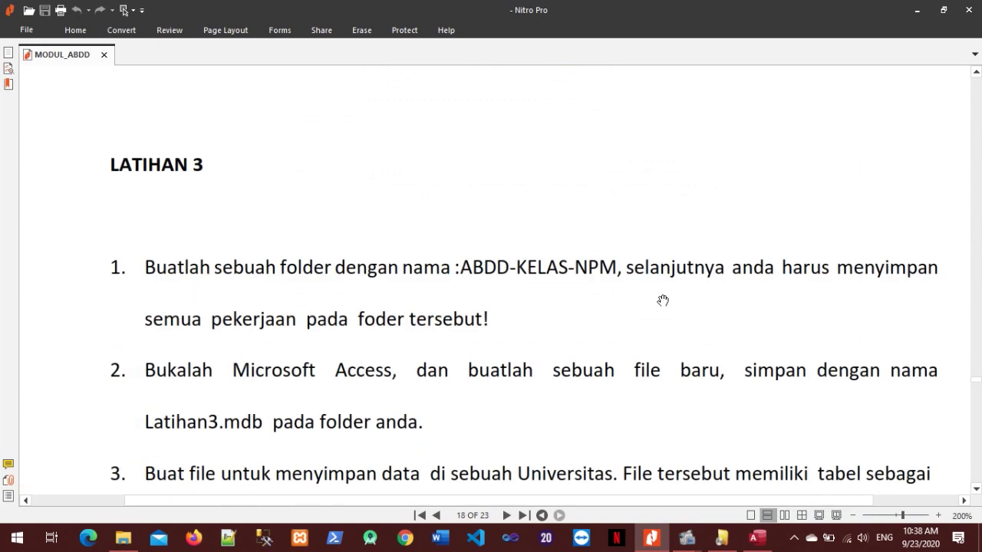
scroll(662, 300, down, 2)
ctrl+scroll(658, 302, down, 1)
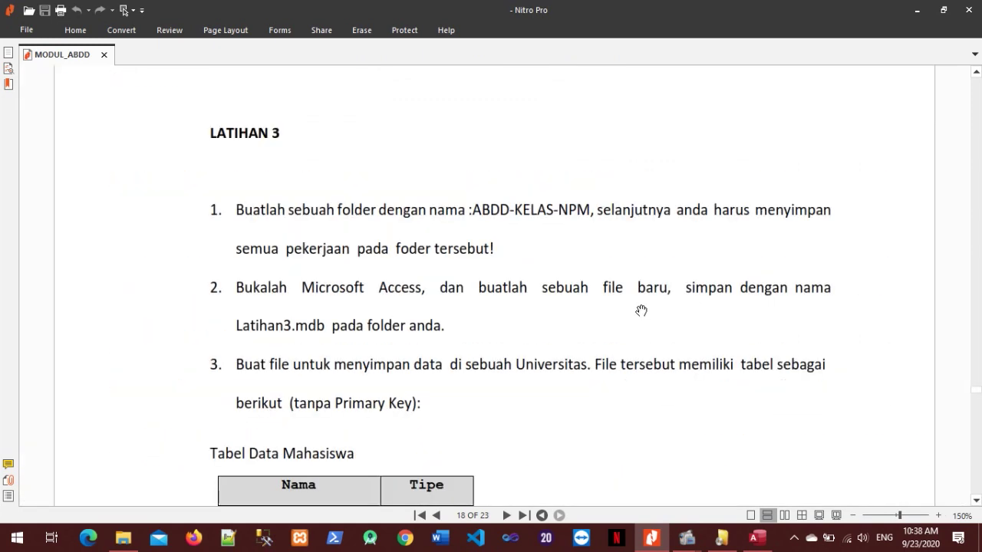
scroll(637, 312, down, 1)
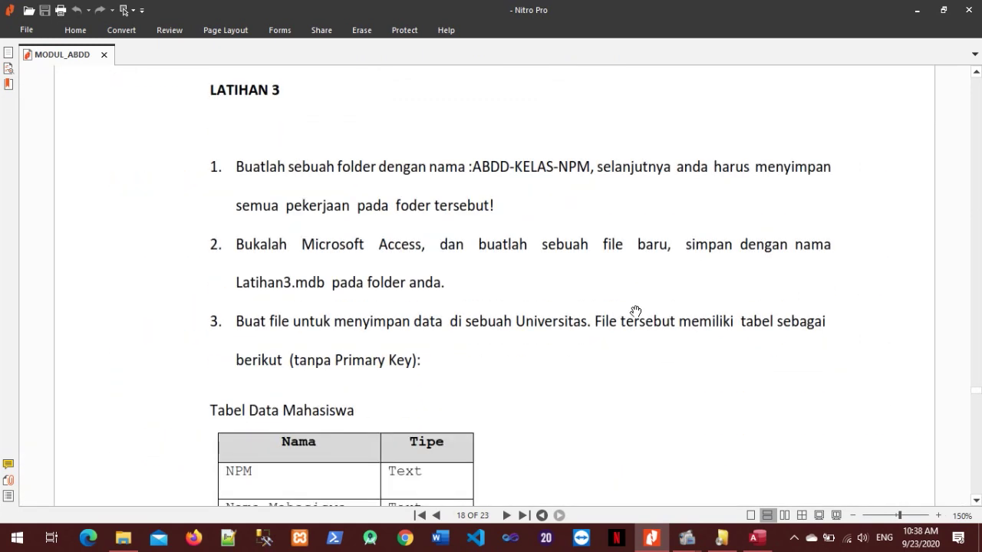
scroll(667, 334, down, 2)
scroll(695, 358, up, 2)
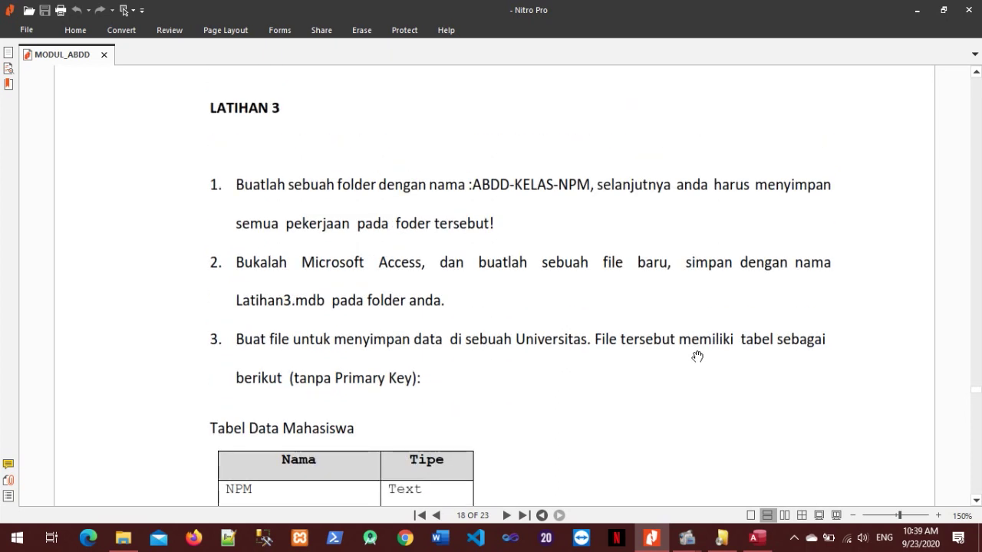